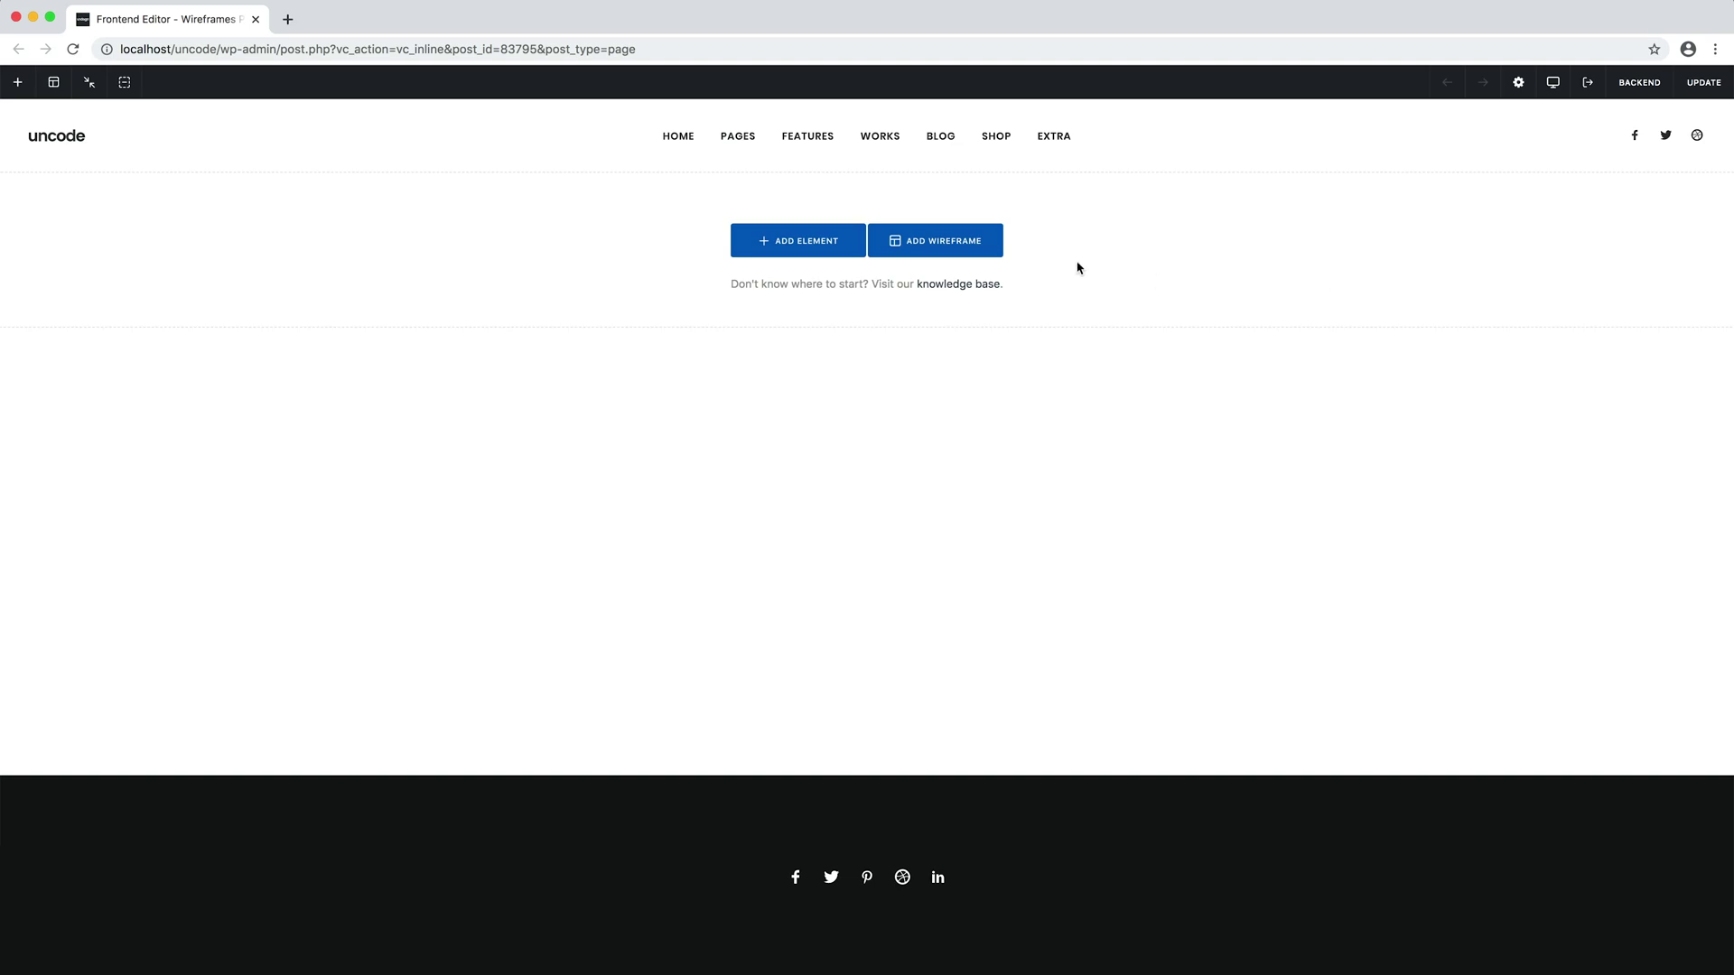
Browse the wireframe library's Contents, Icons, Call To Actions, Headers, Portfolio, Blog and News categories, then start a new browser tab.
click(994, 248)
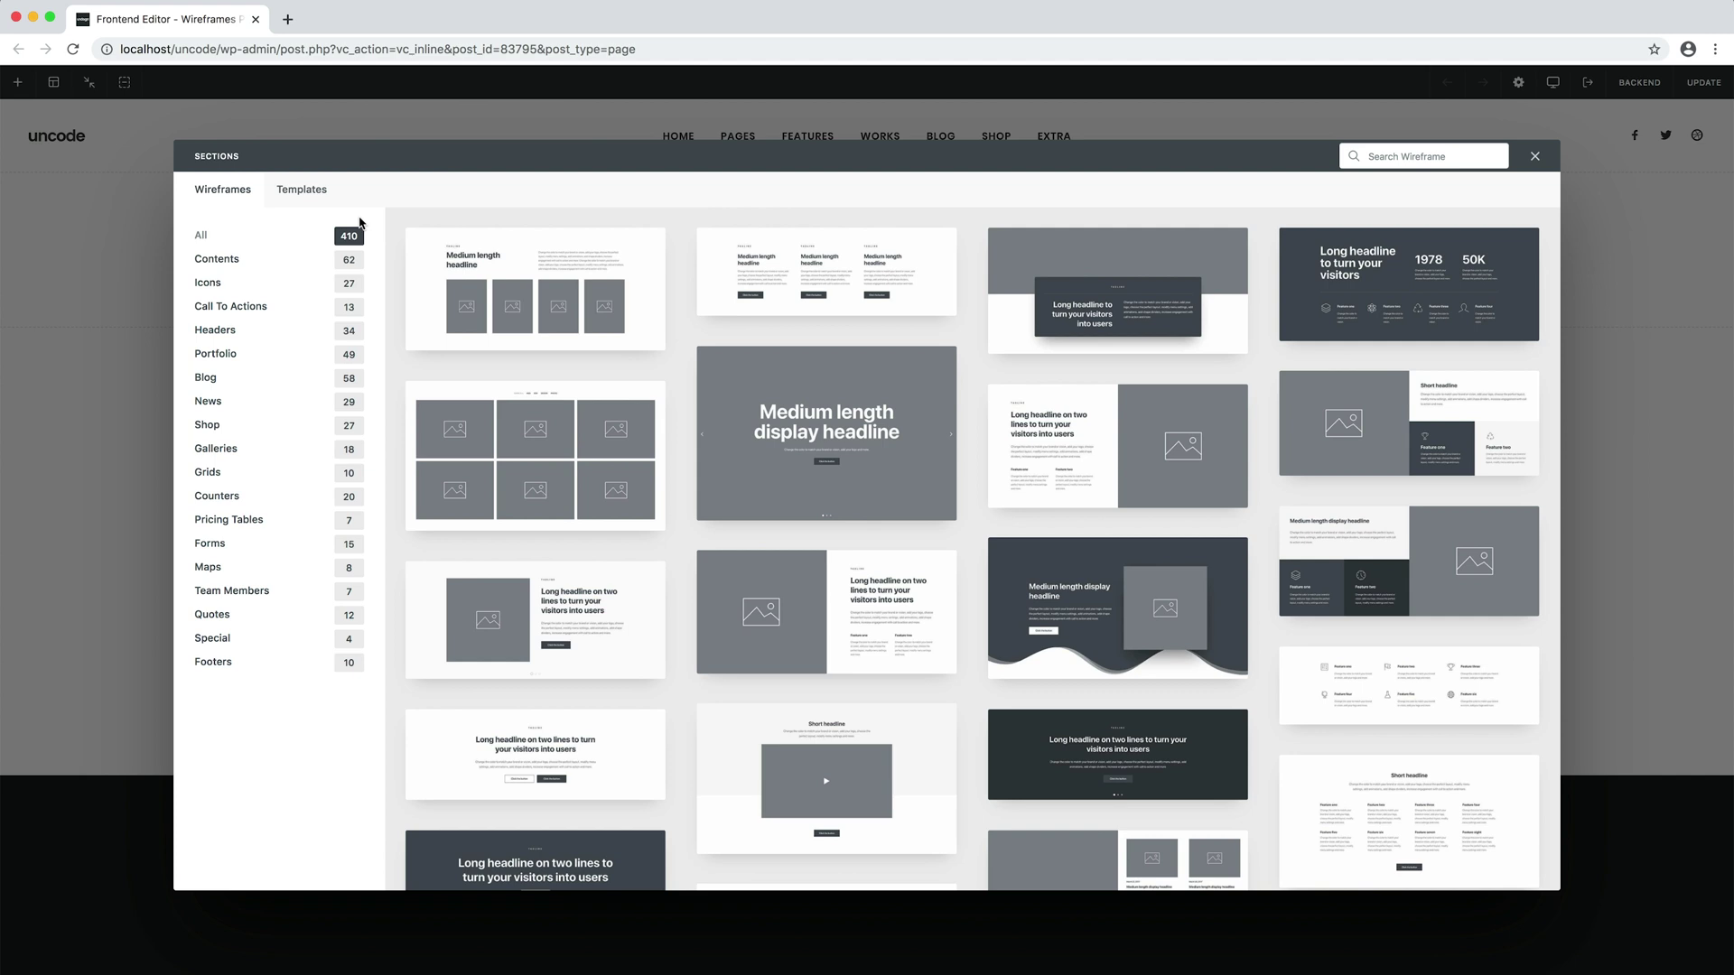
click(298, 269)
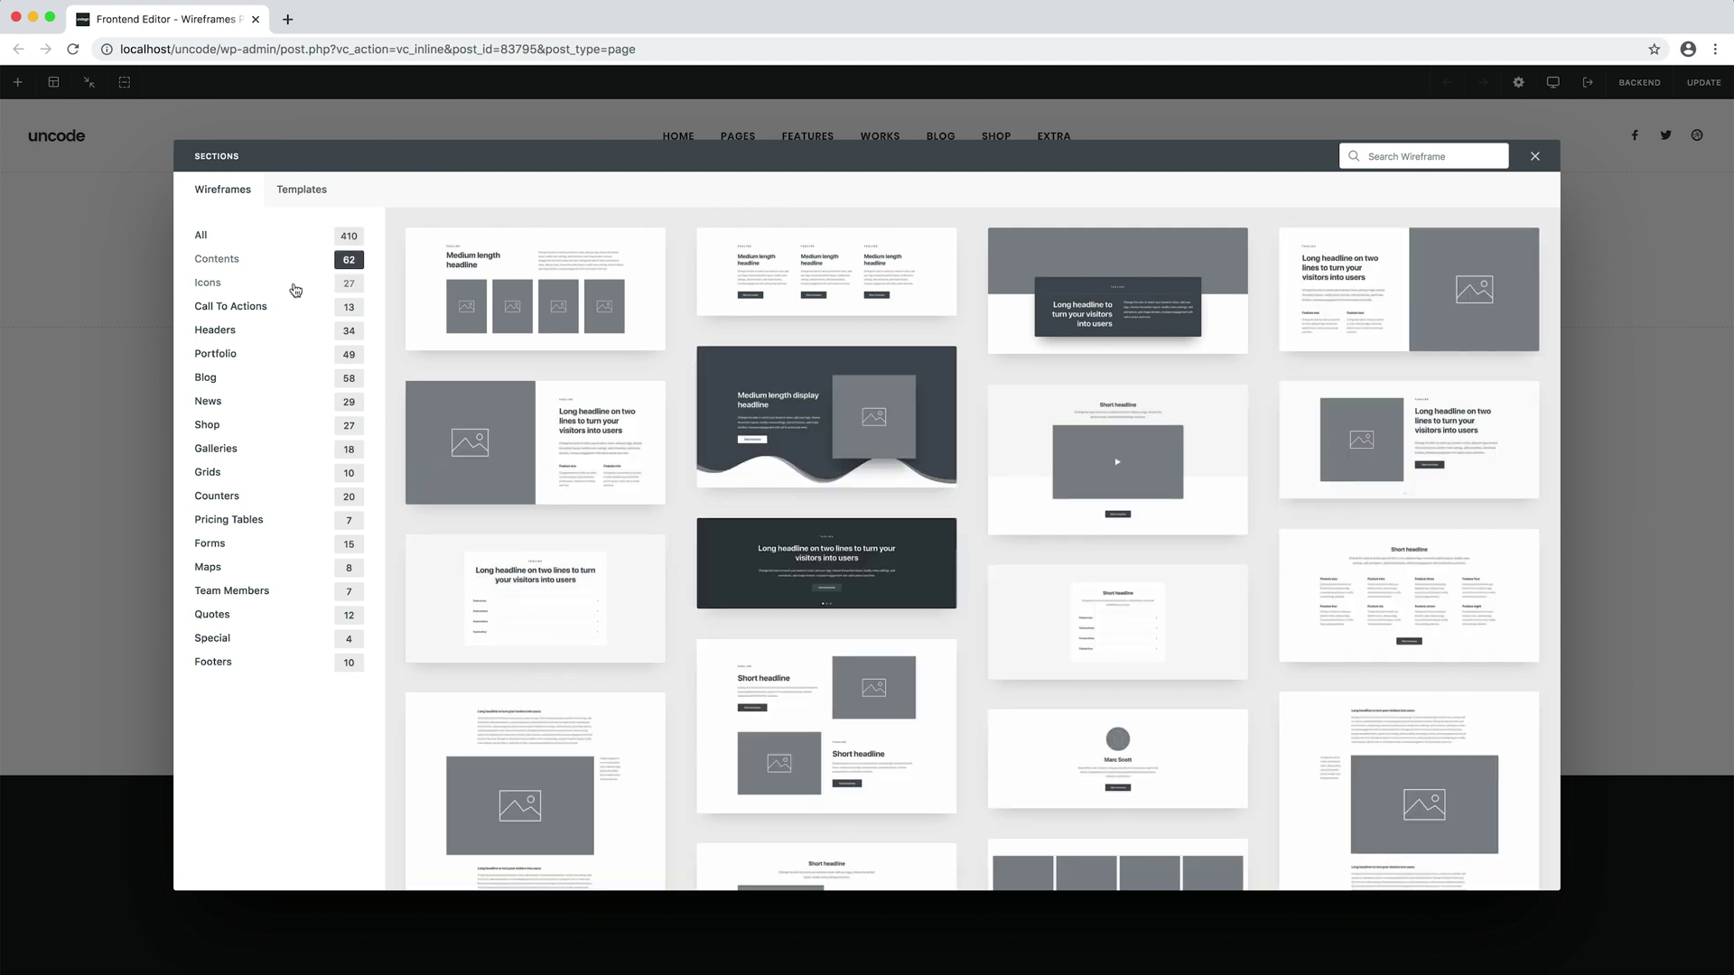
click(296, 285)
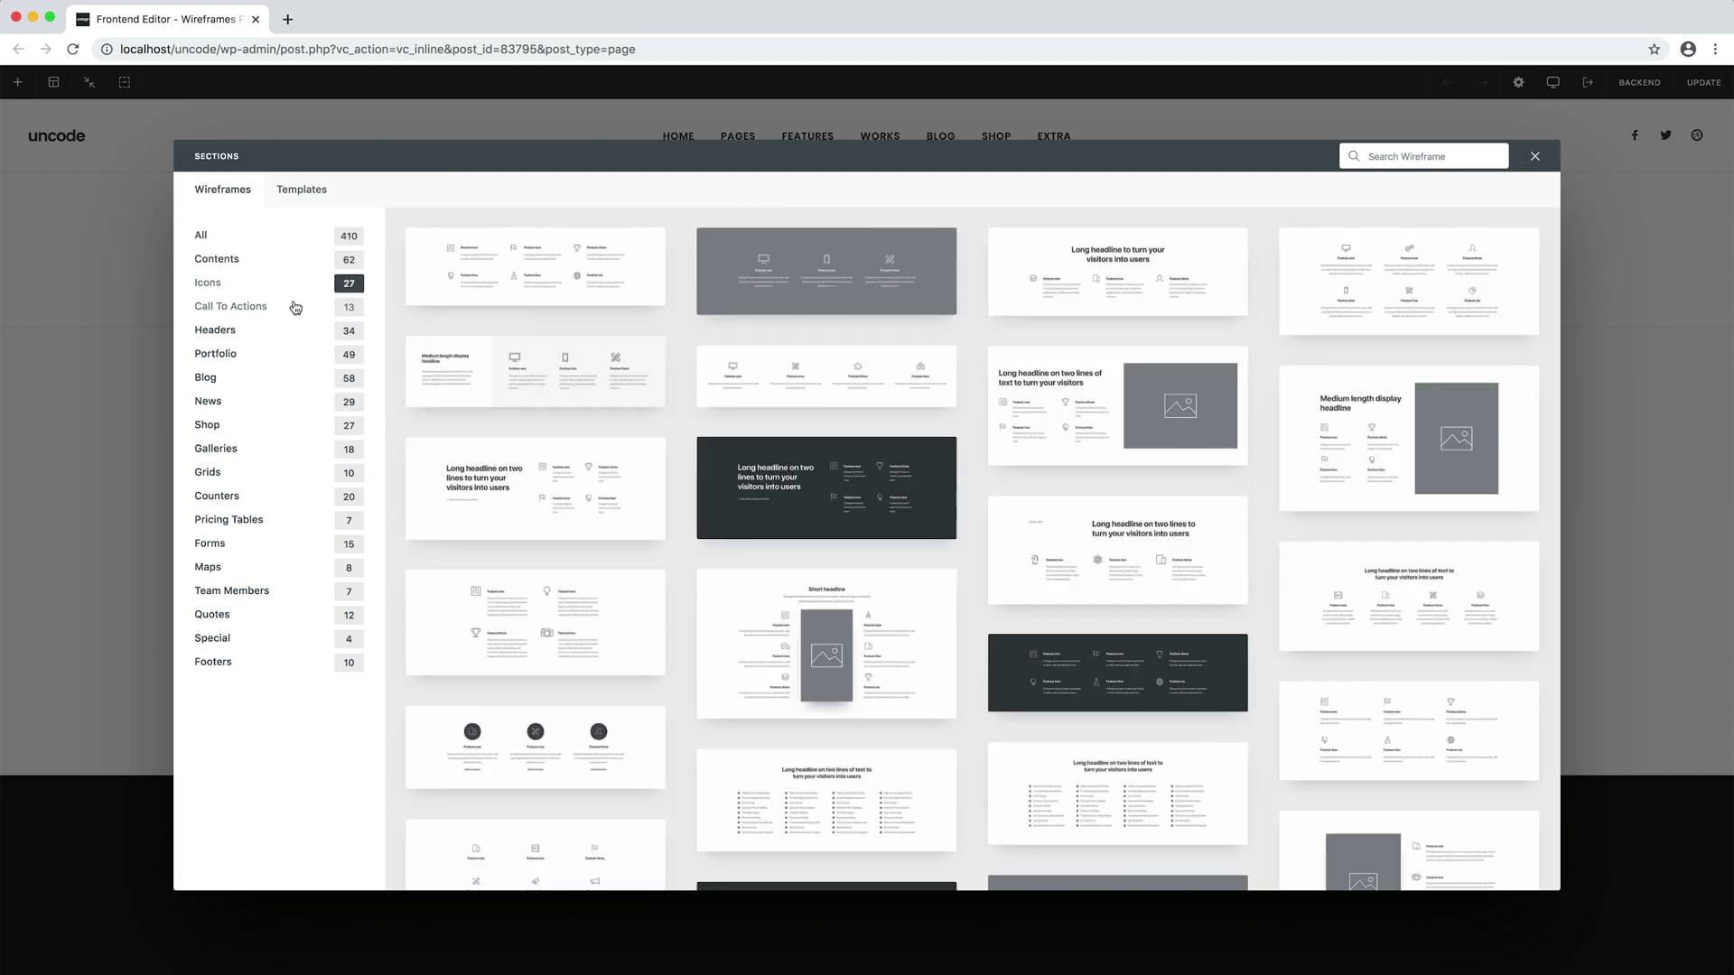
click(296, 307)
click(295, 331)
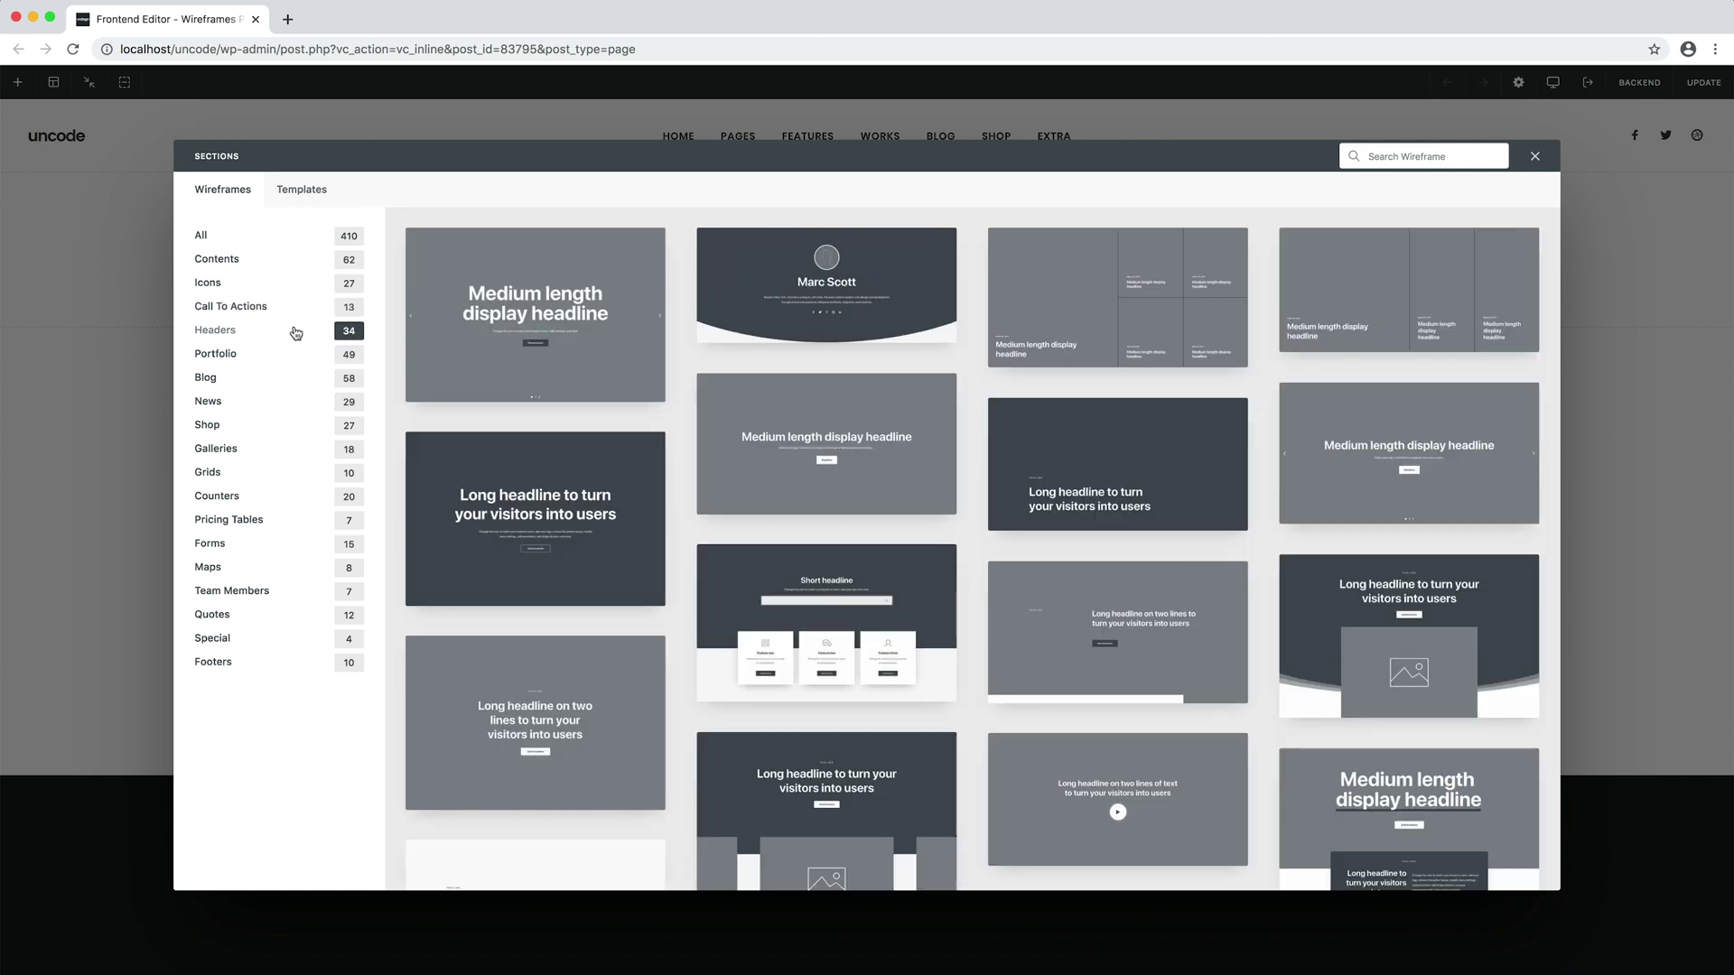
click(295, 356)
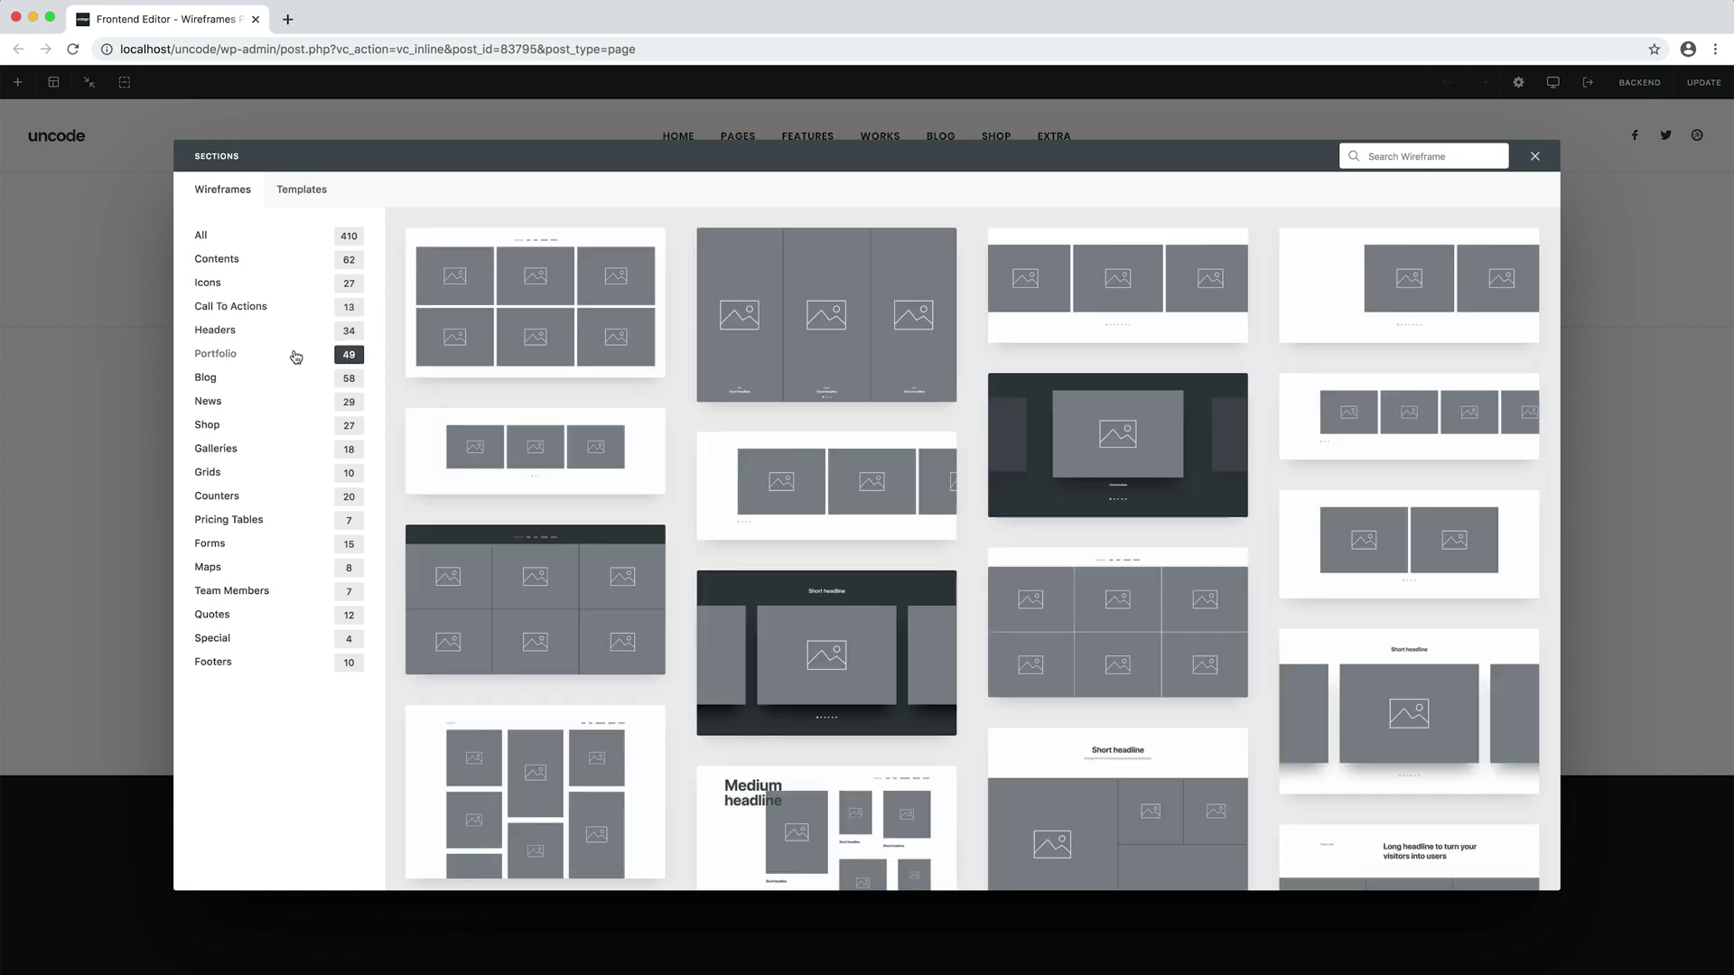
click(295, 379)
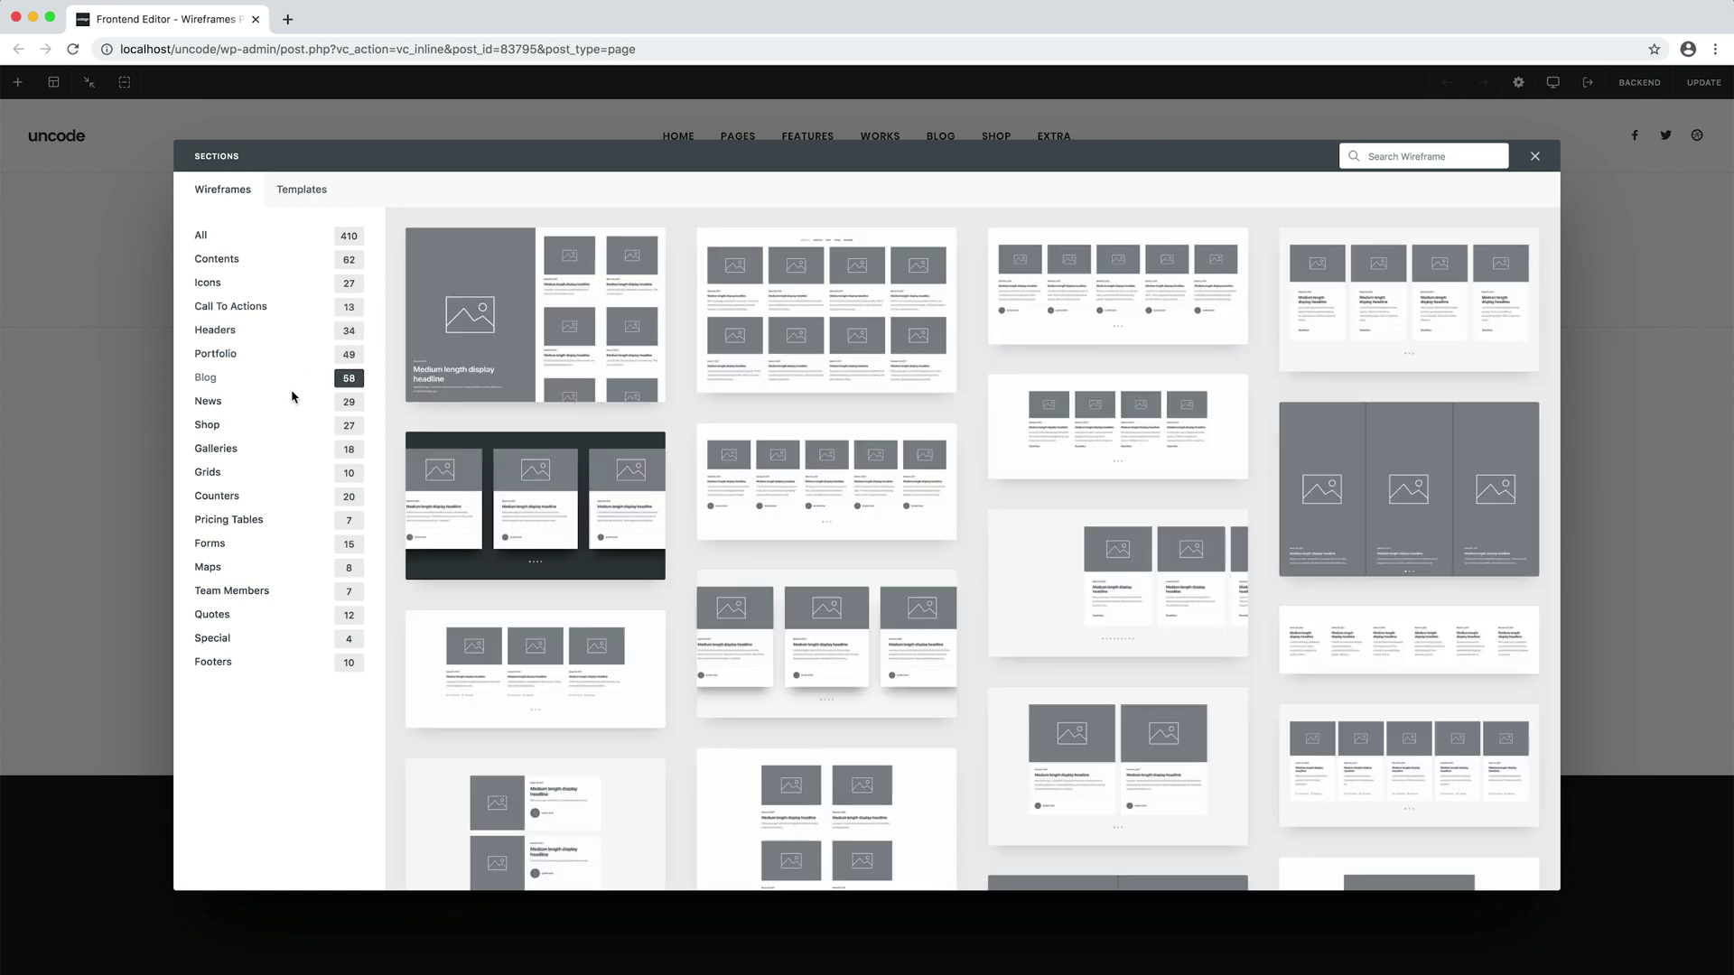
click(293, 405)
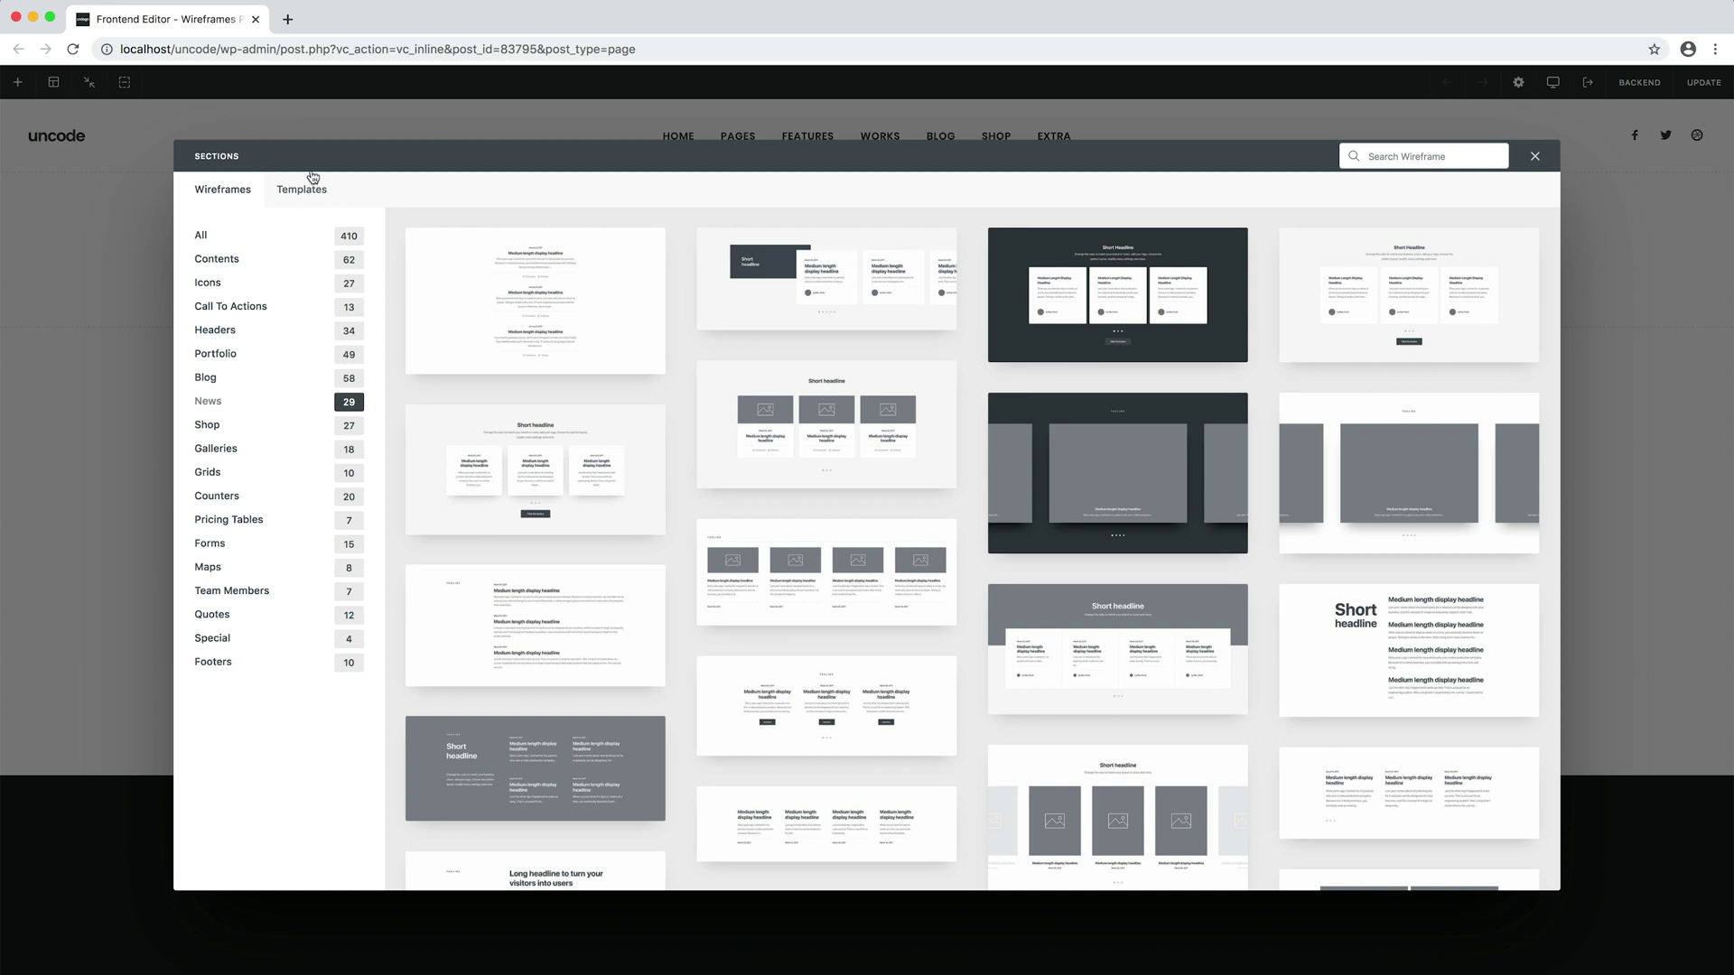
click(287, 19)
Load the Wireframes Plugin help article, read down to its placeholder images section, then close it.
key(super+v)
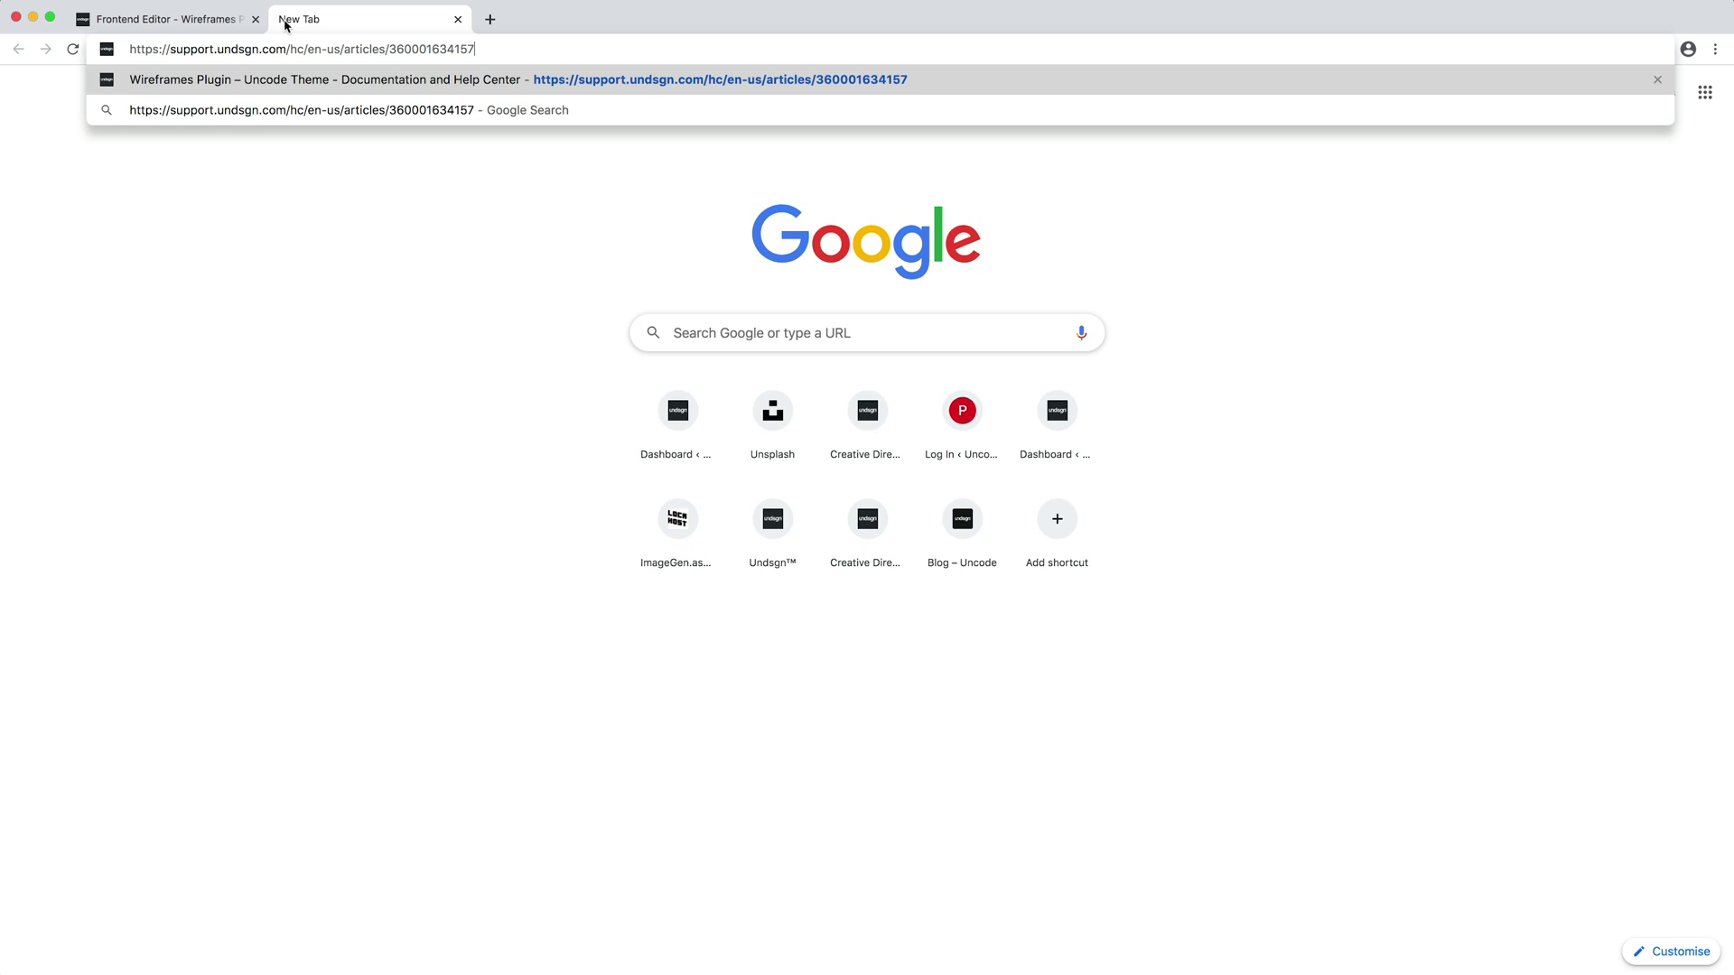
key(Return)
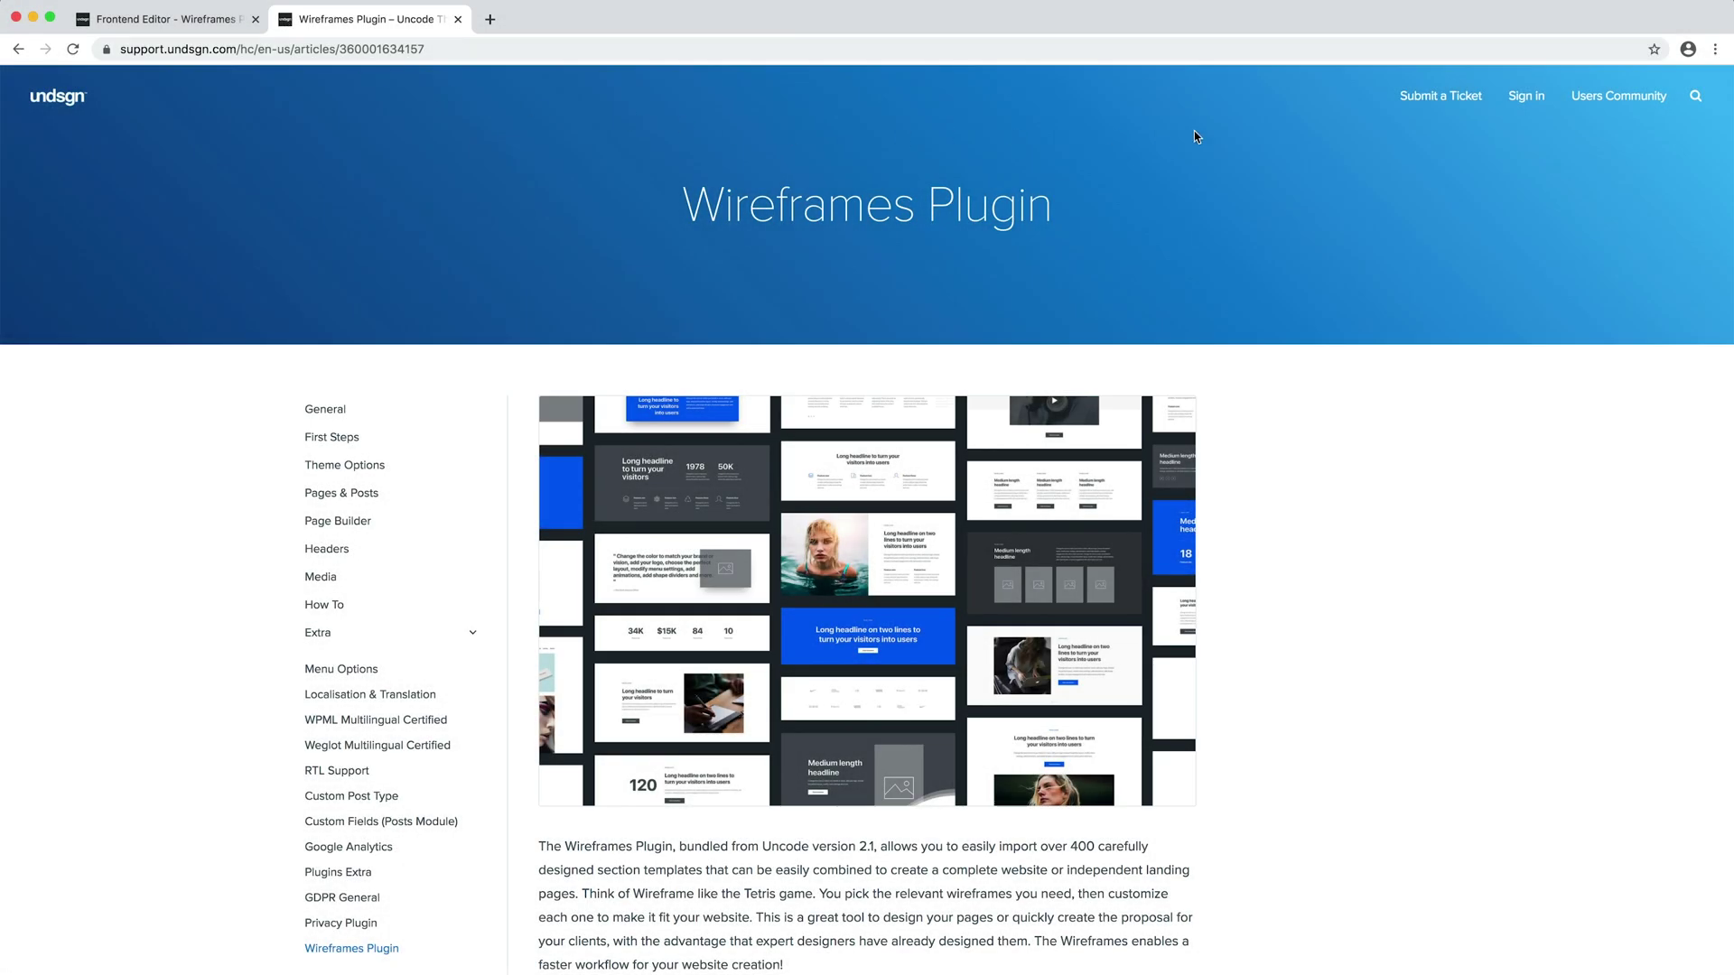
scroll(1348, 463, down, 10)
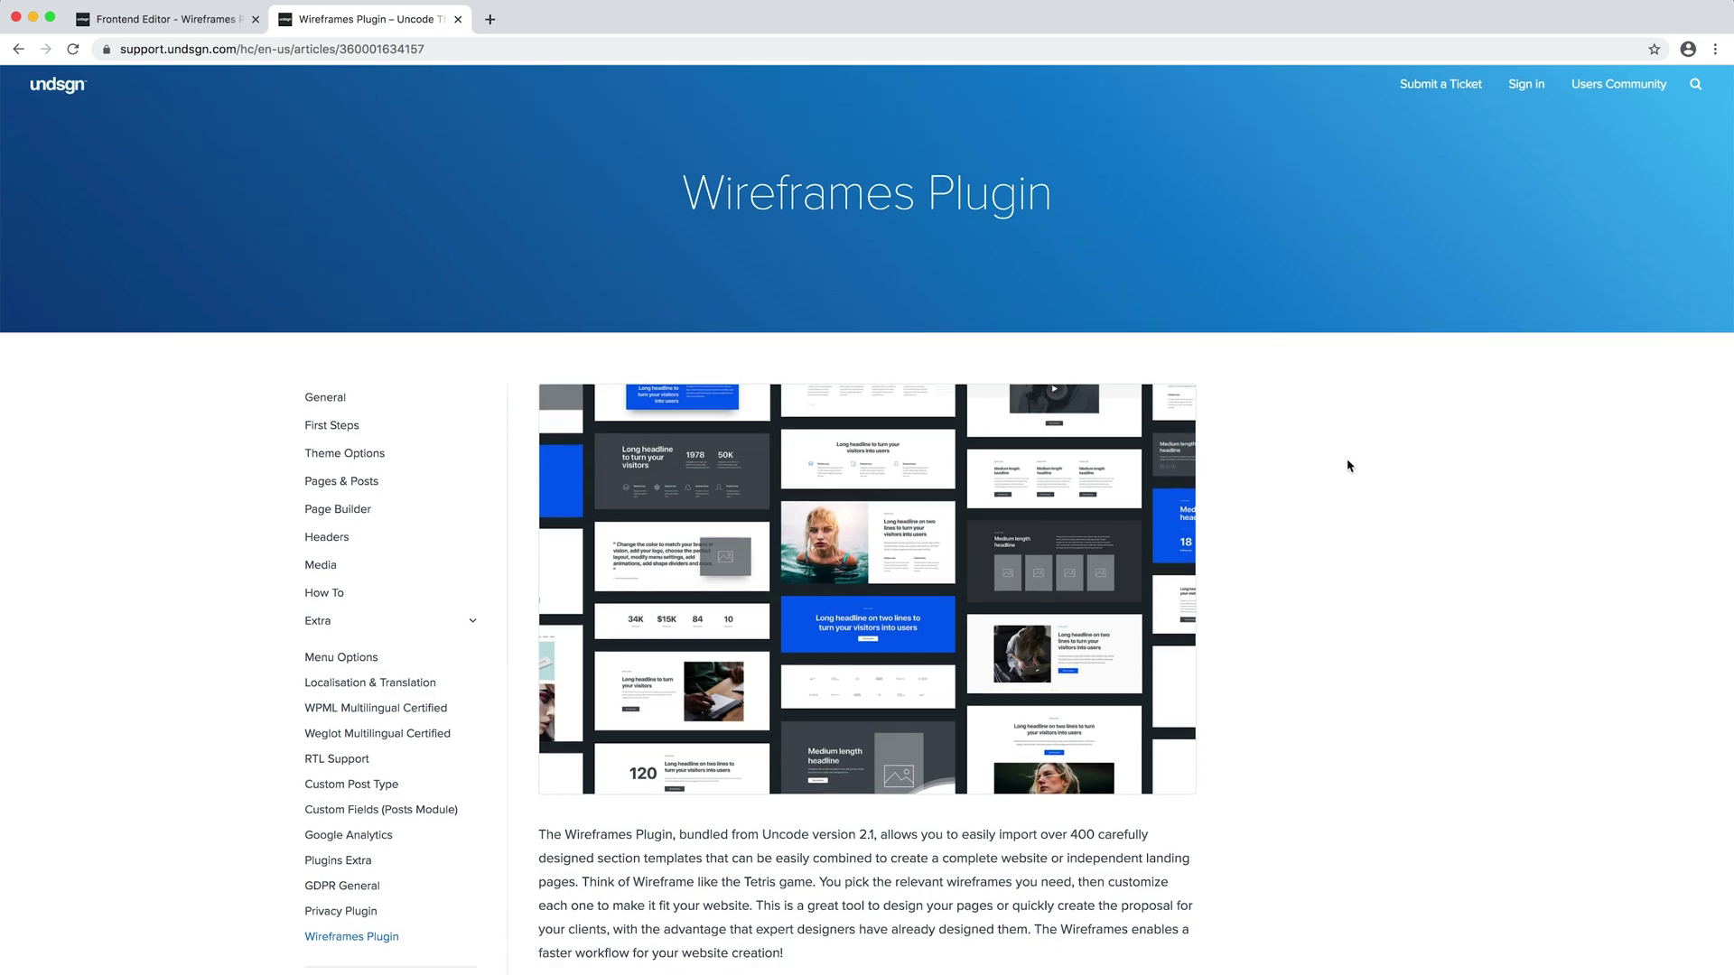
scroll(1349, 465, down, 15)
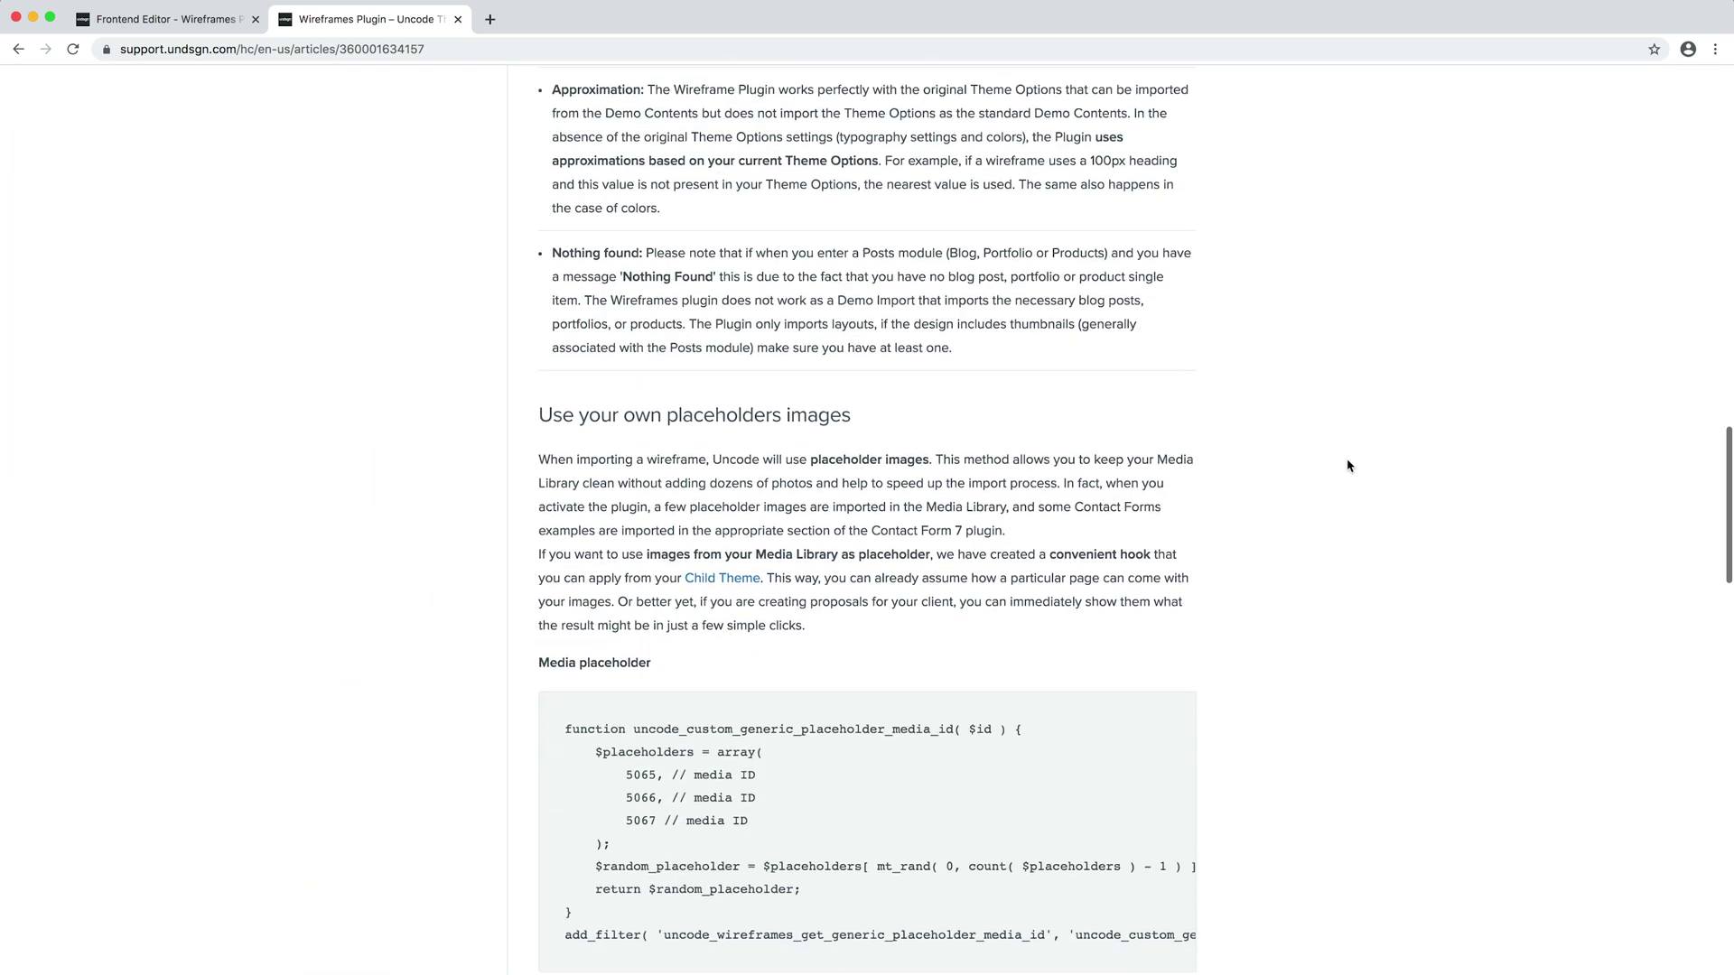
scroll(1348, 466, down, 2)
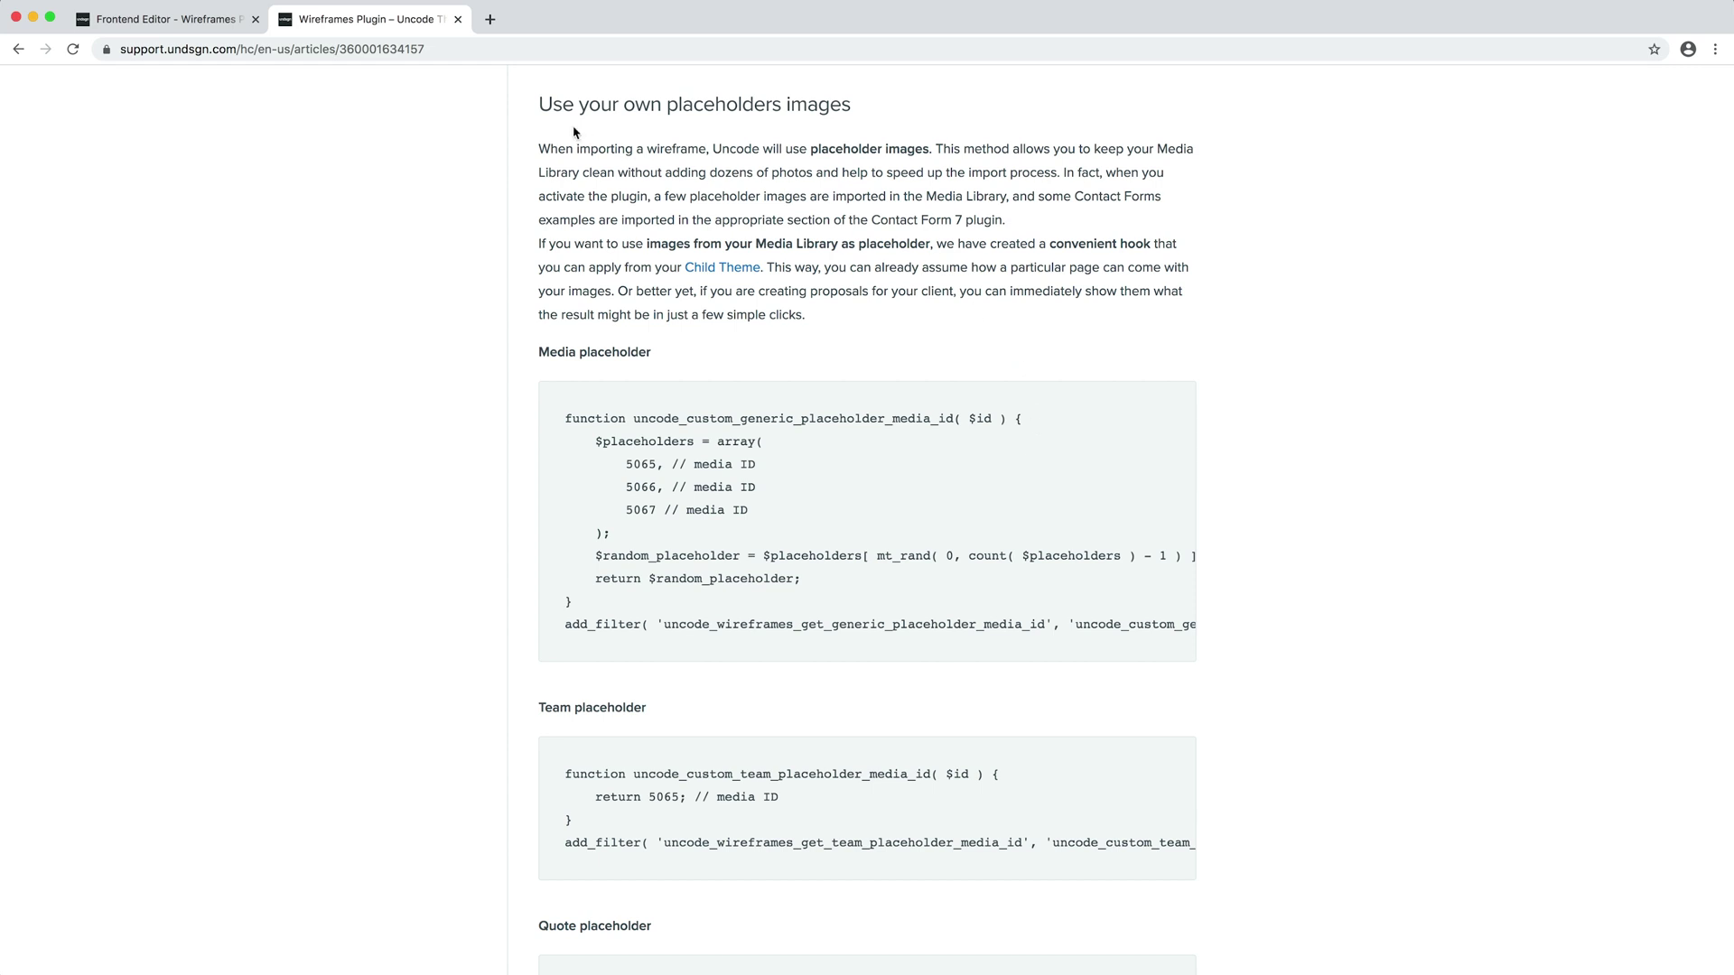
click(458, 19)
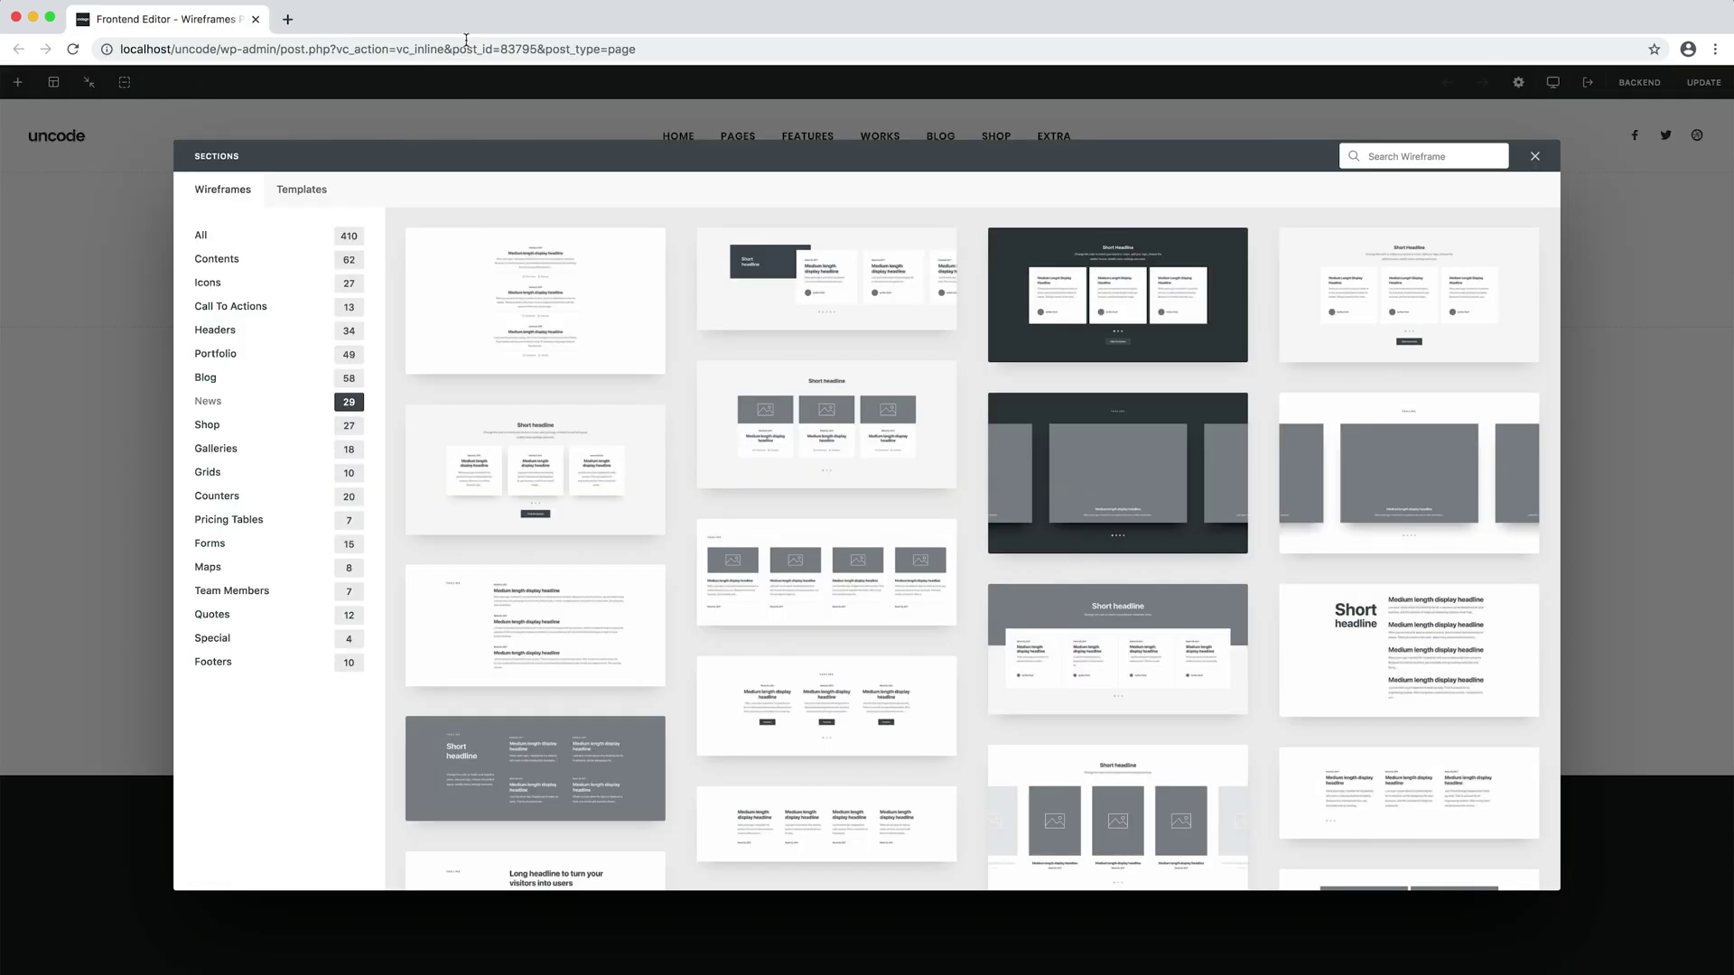
Insert the Header Step wireframe with photo backdrop, tagline and 'Long headline to turn your visitors into users'.
click(302, 333)
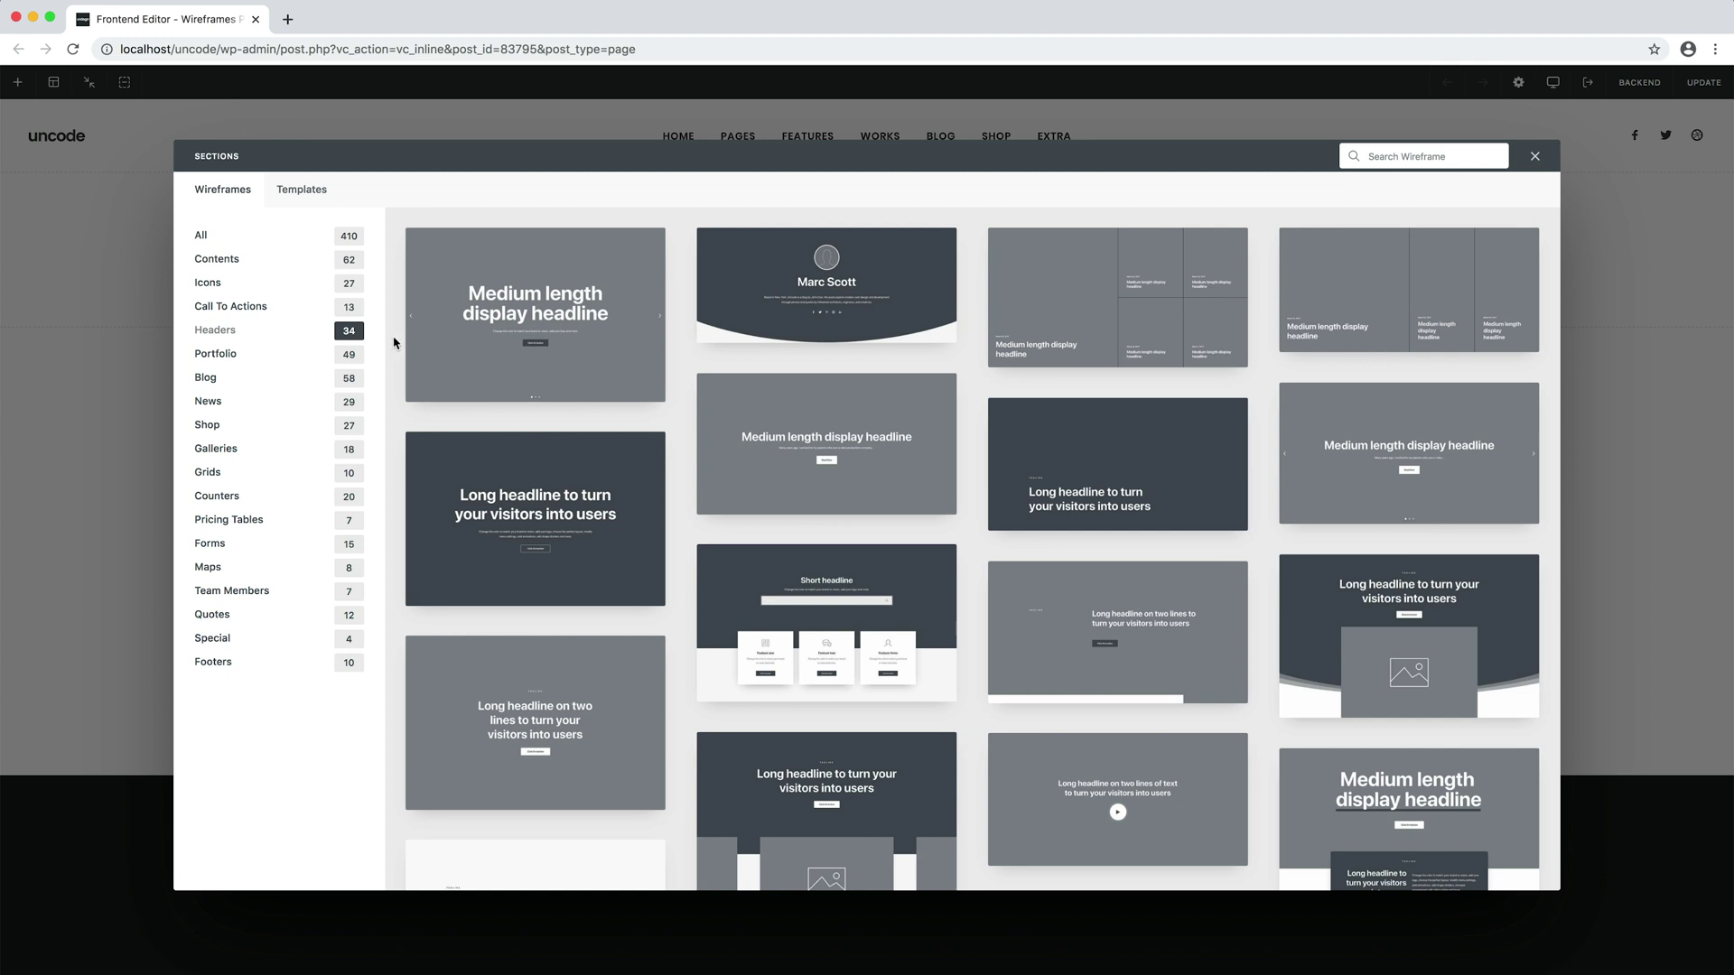
scroll(394, 342, down, 10)
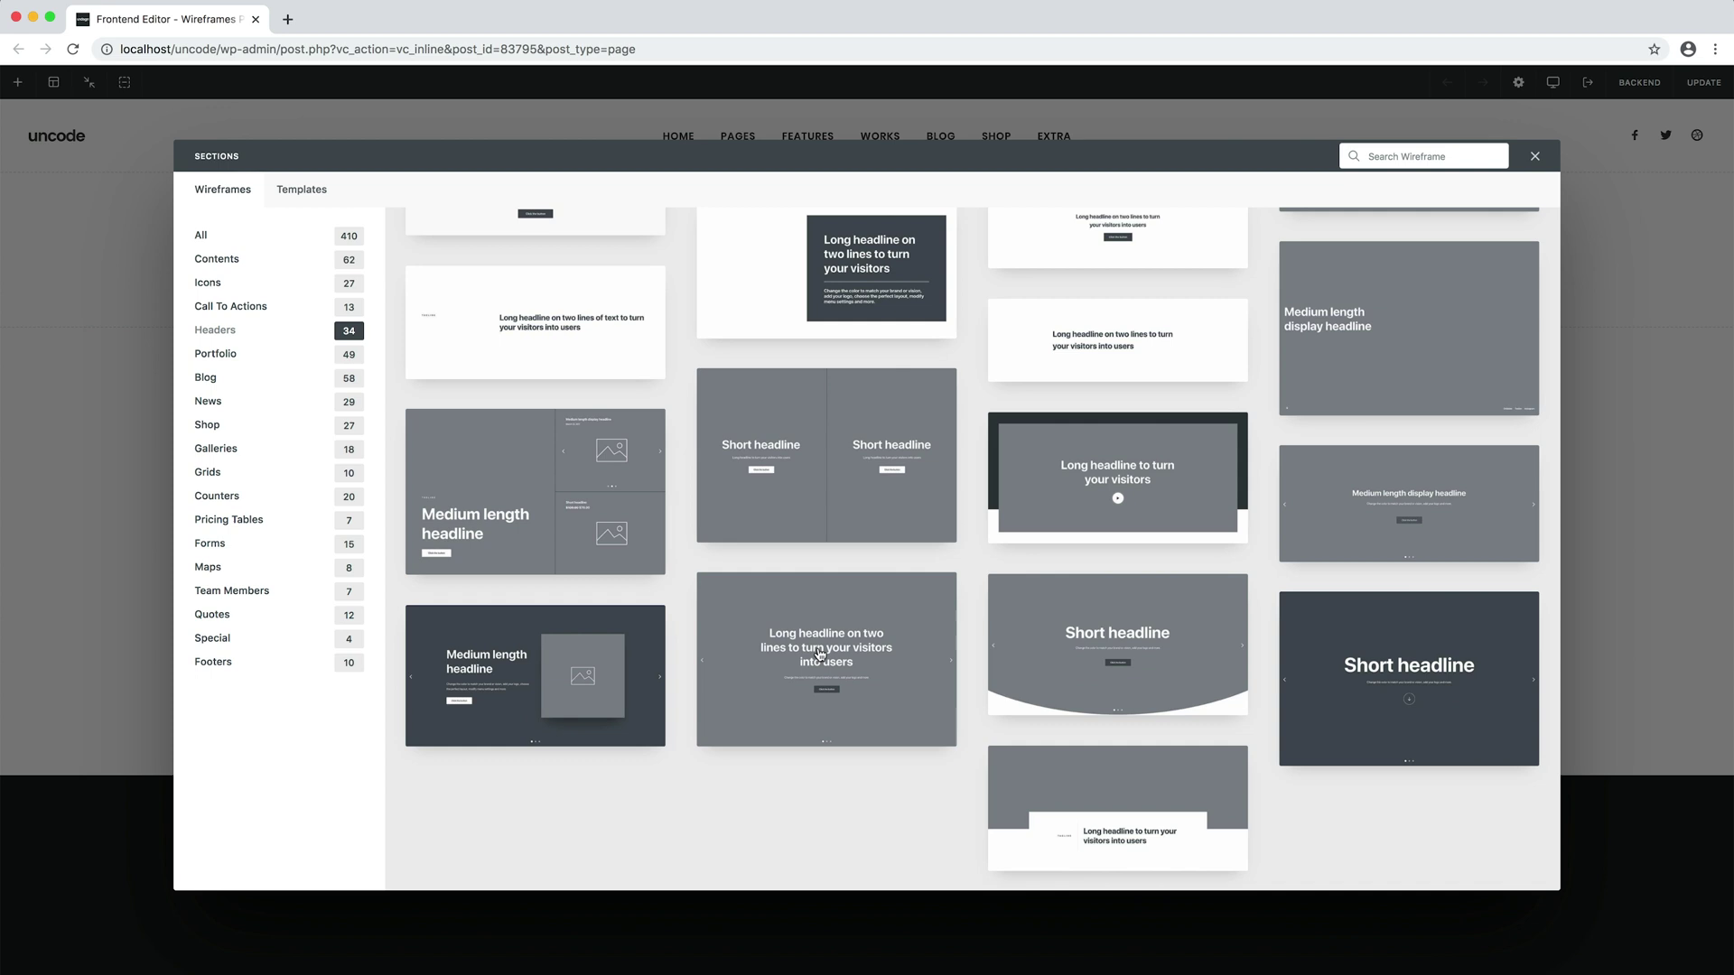
click(1045, 802)
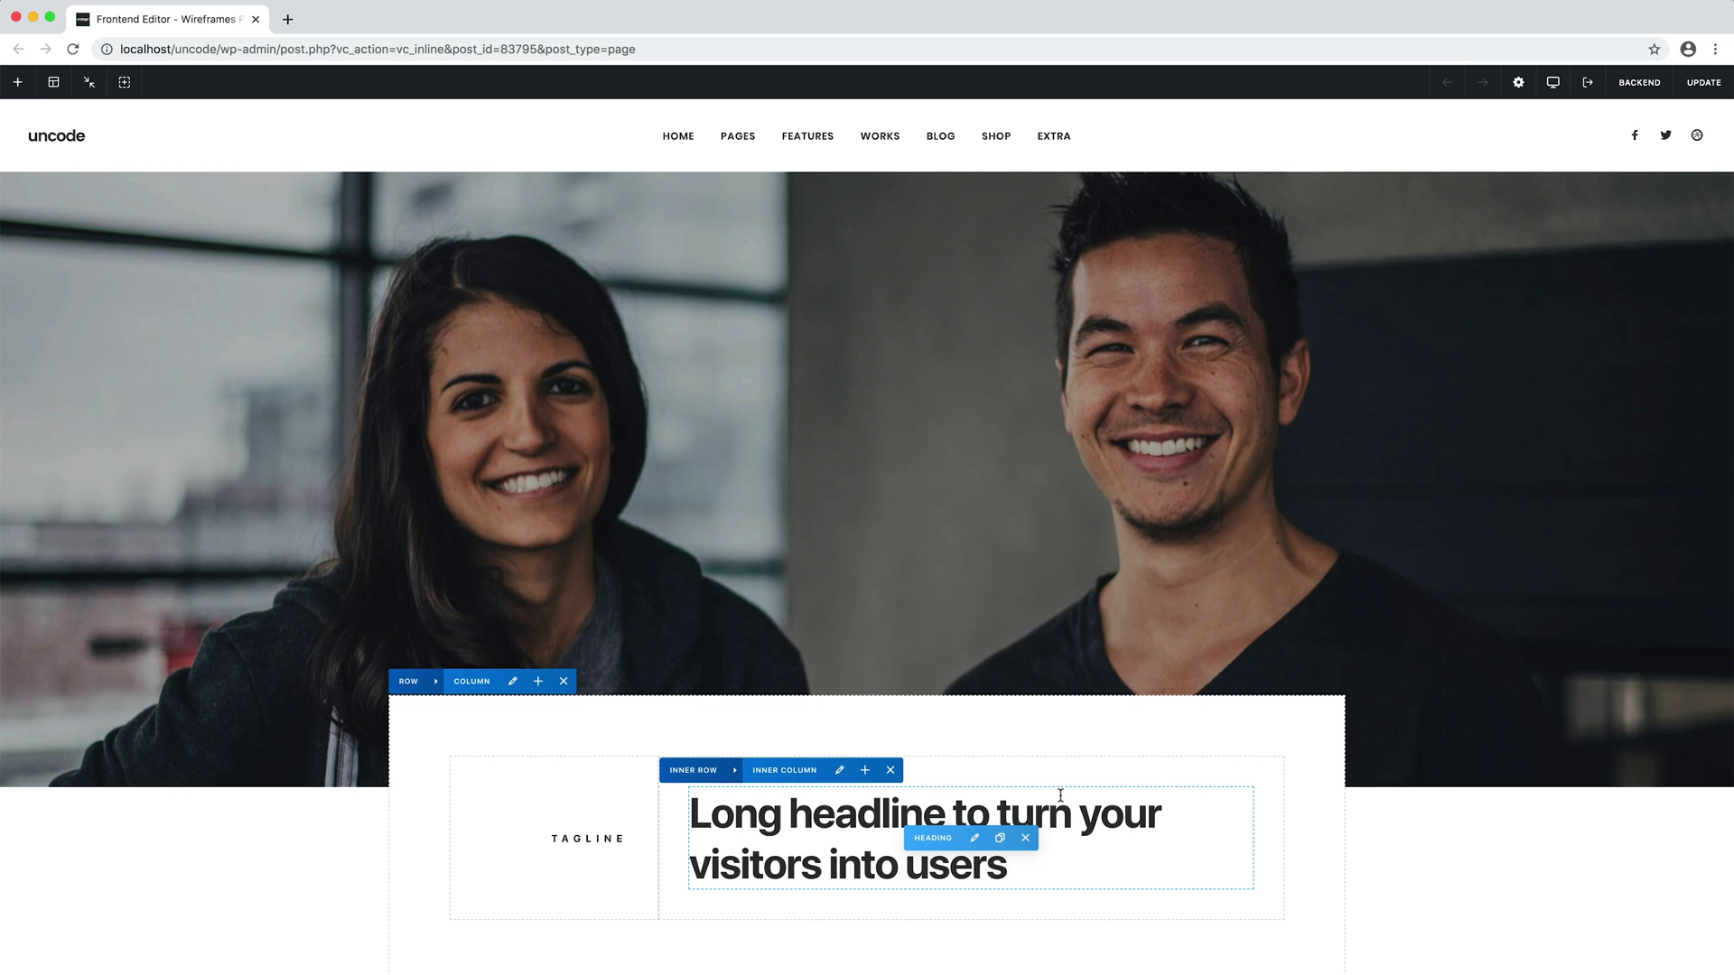
scroll(1060, 794, down, 4)
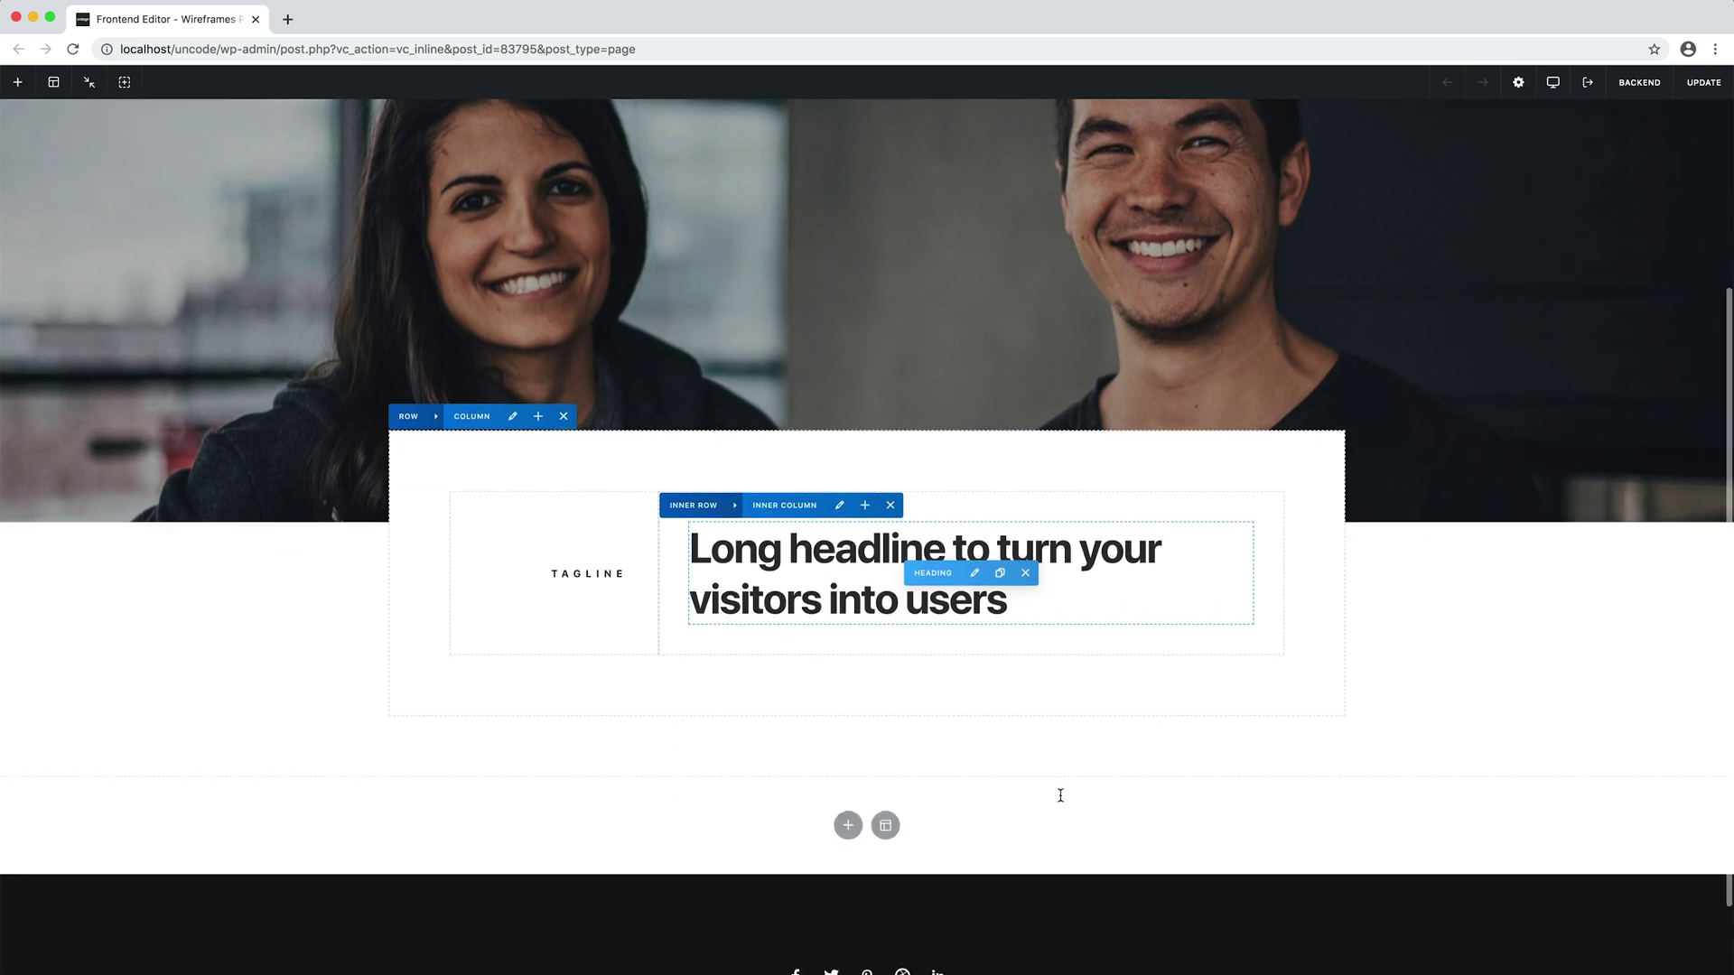
Add the Portfolio Classic Agency wireframe, a six-image product grid, below the header.
click(886, 741)
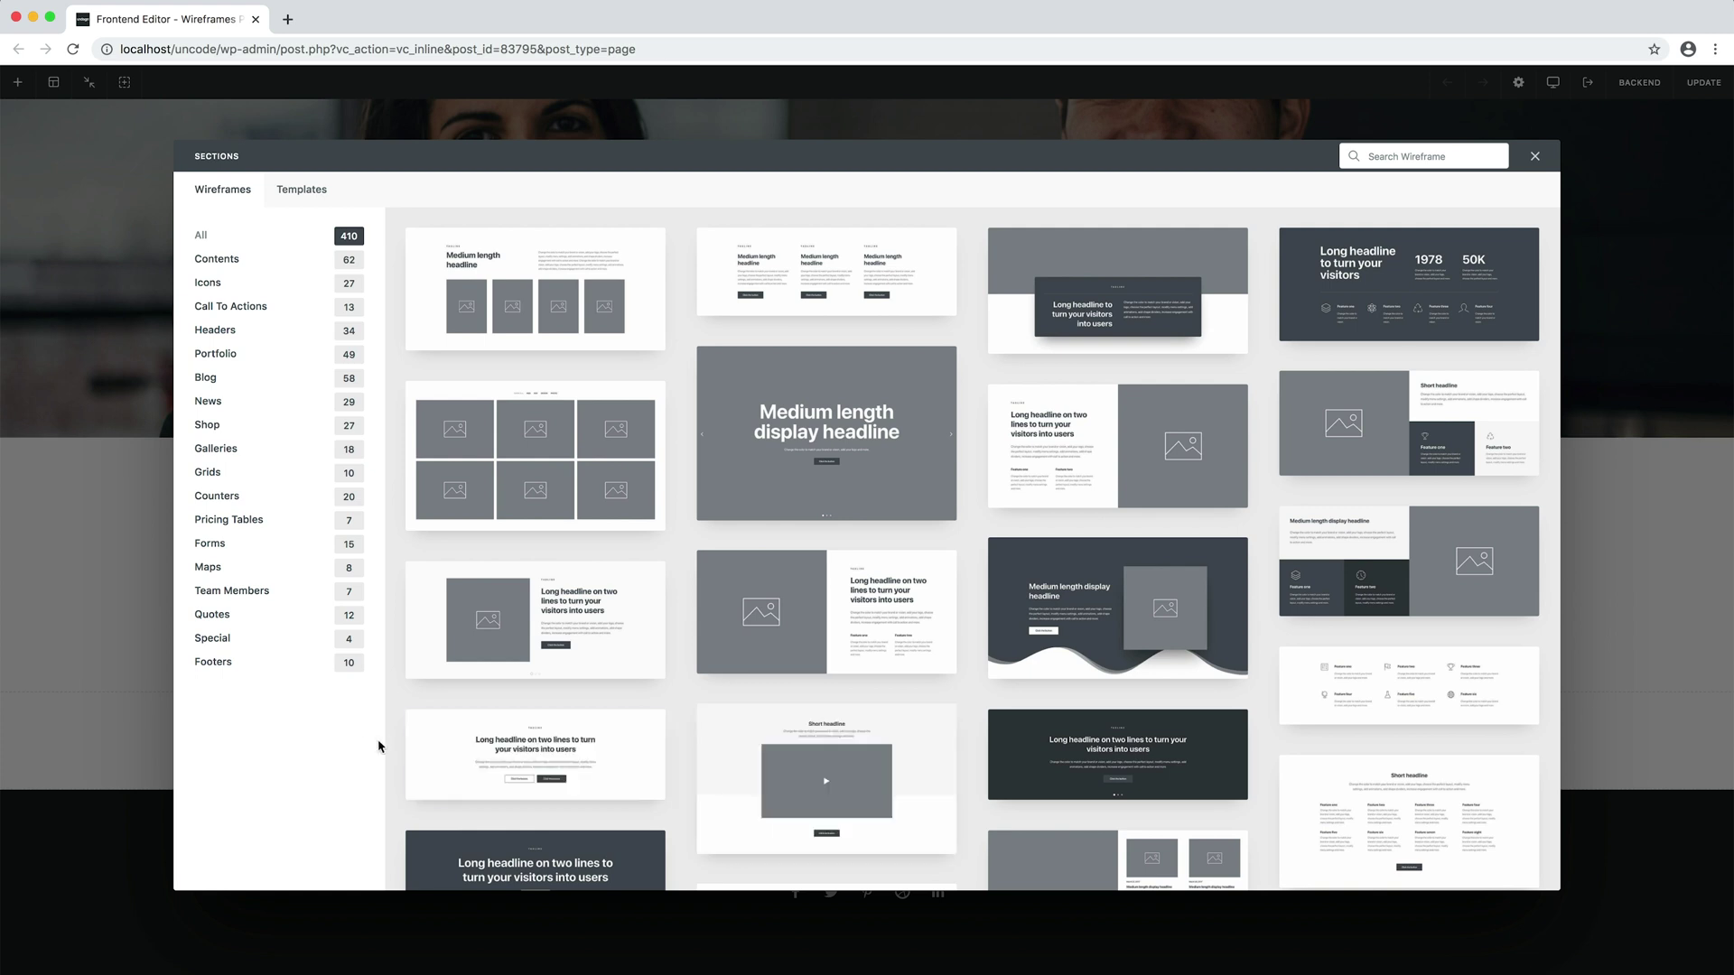
click(282, 352)
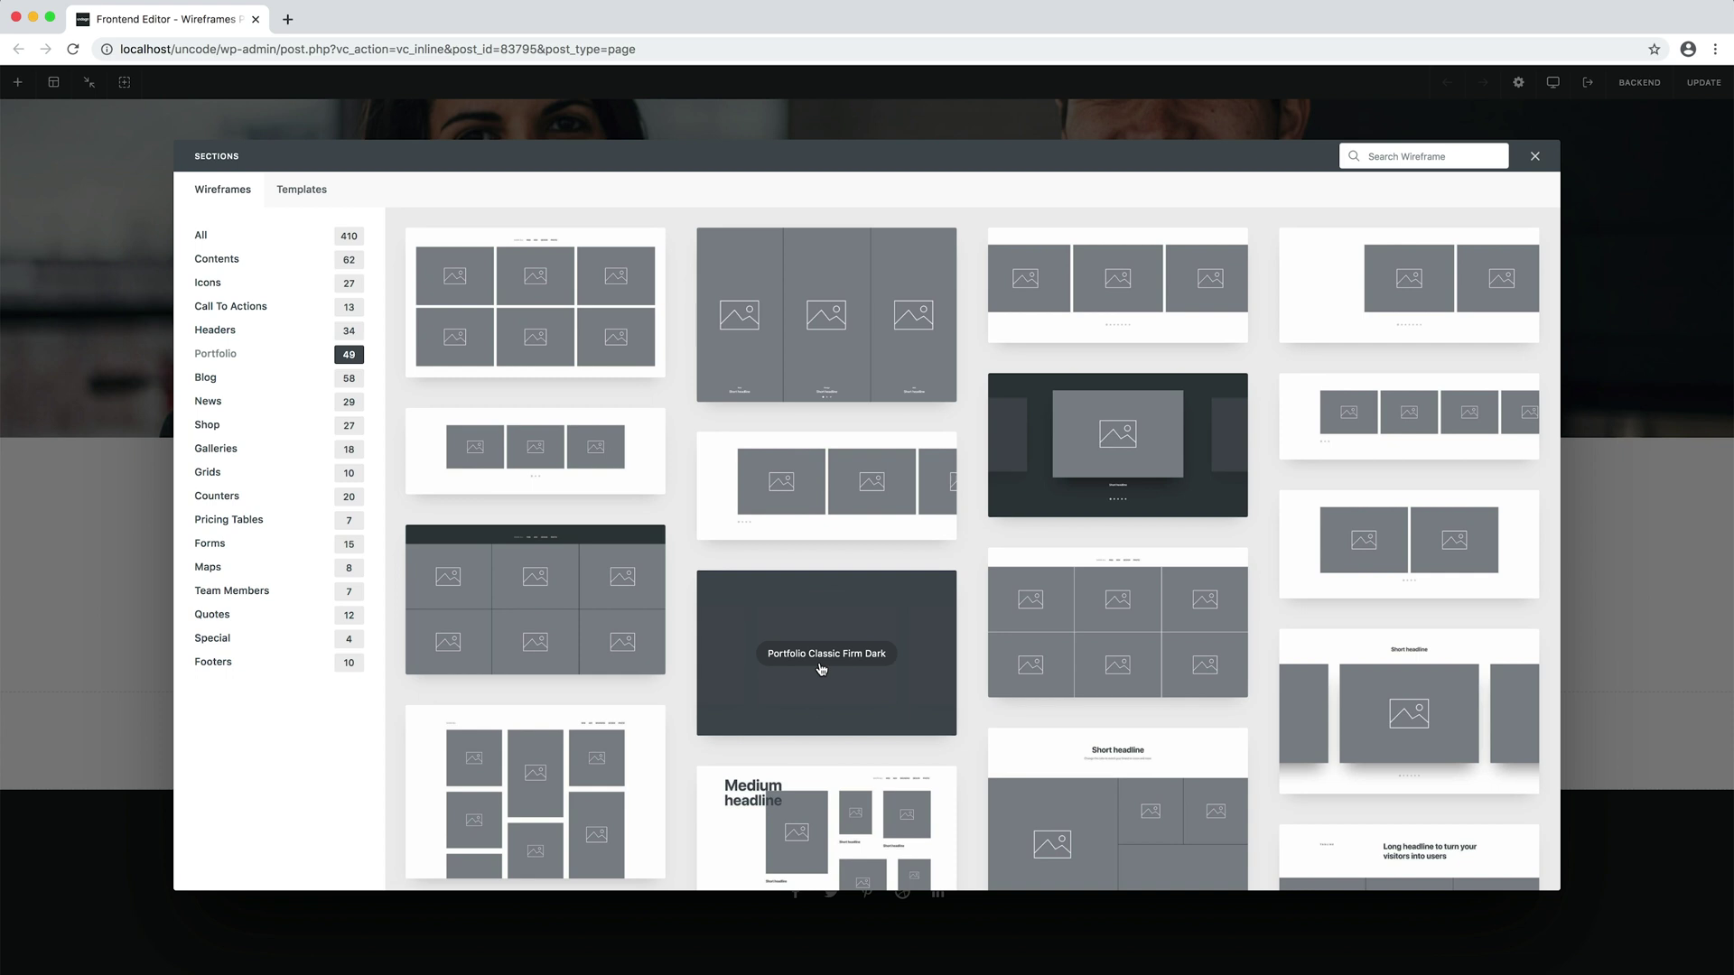
click(1125, 648)
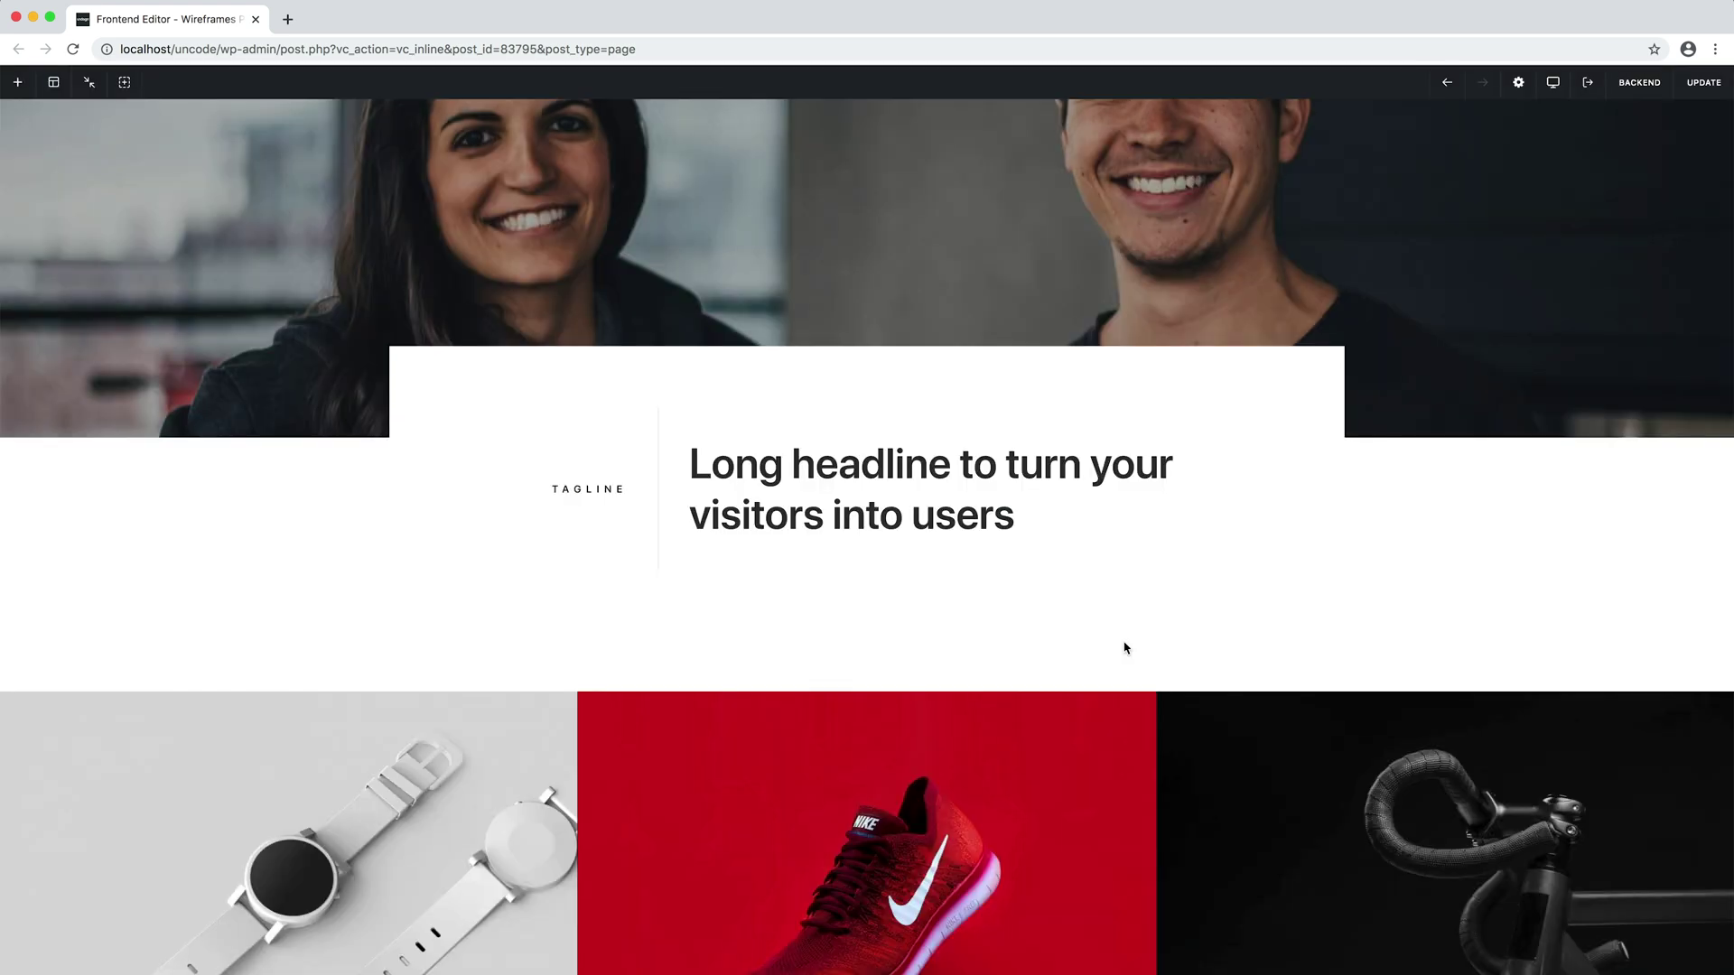
scroll(1125, 647, down, 10)
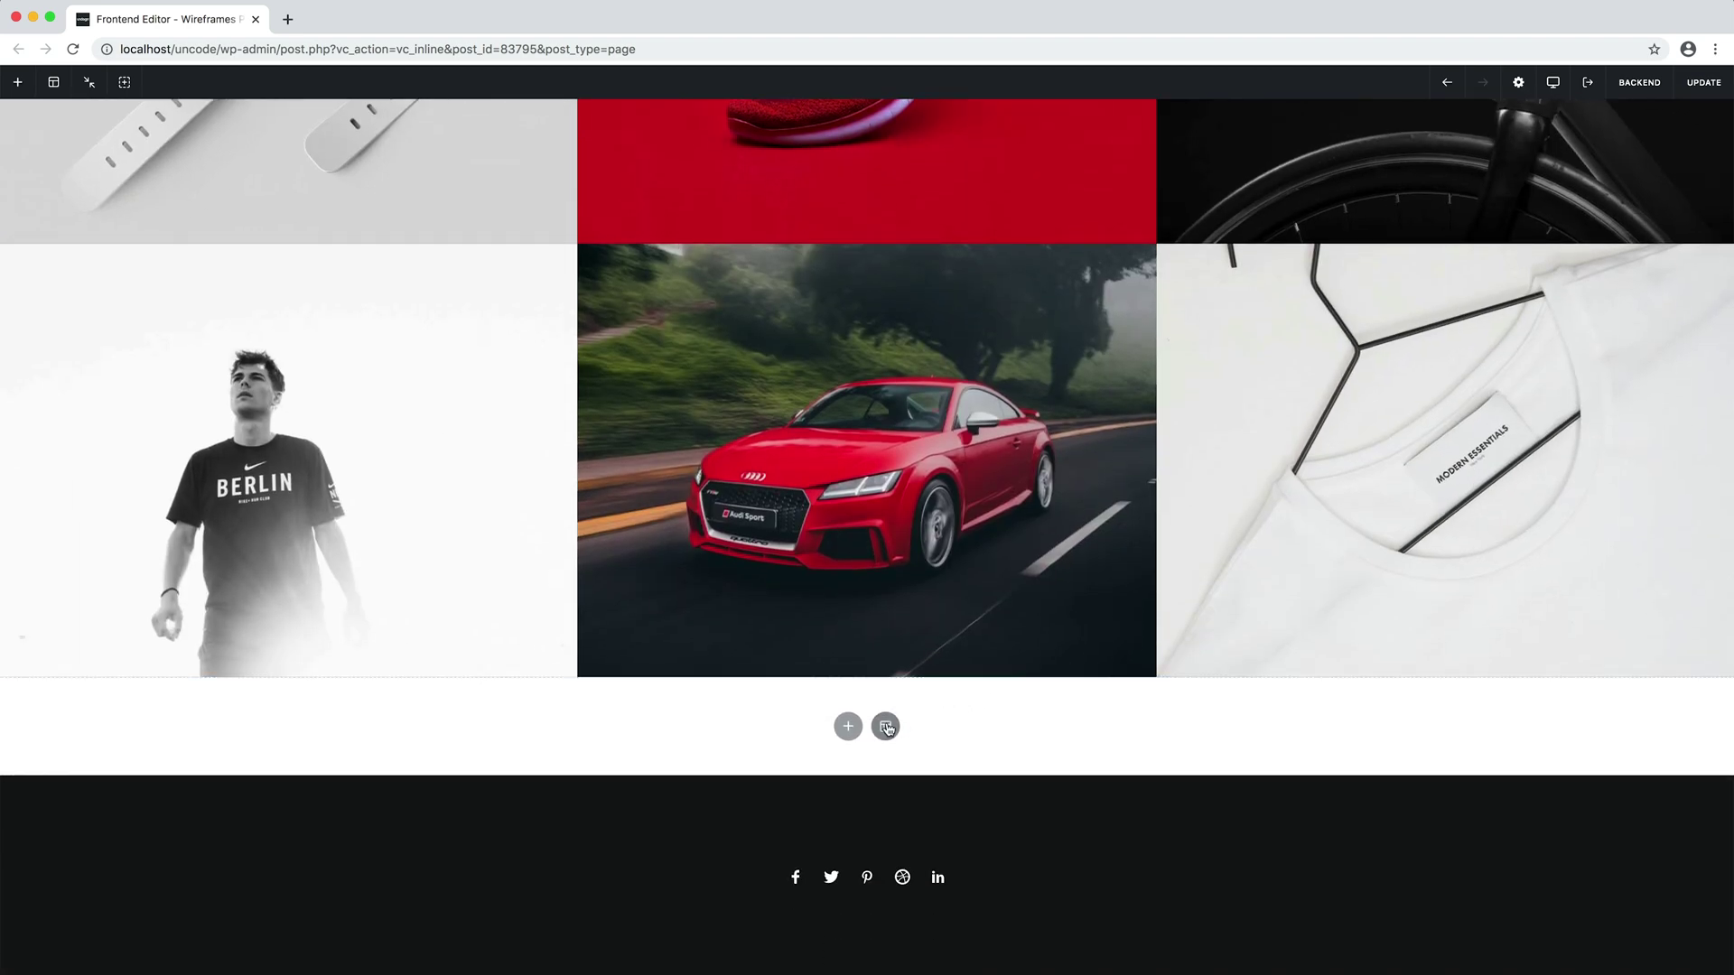
Add the Gallery Logo Grid Dark wireframe with two rows of six logos under the portfolio.
click(886, 728)
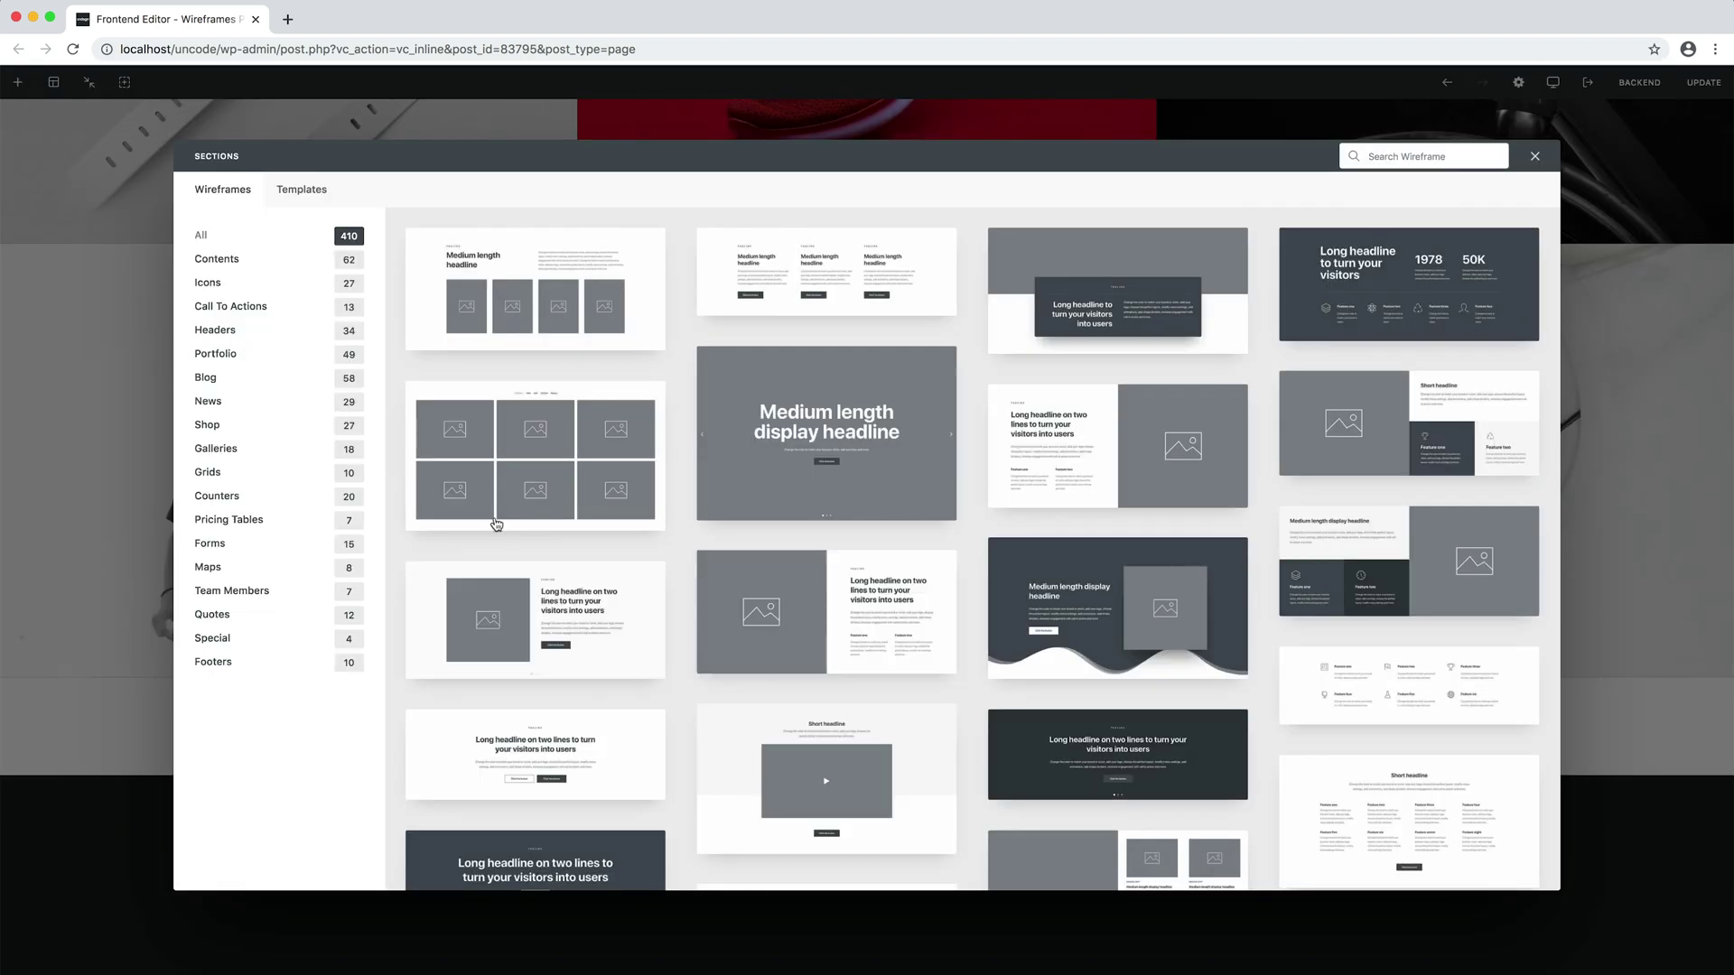
click(254, 450)
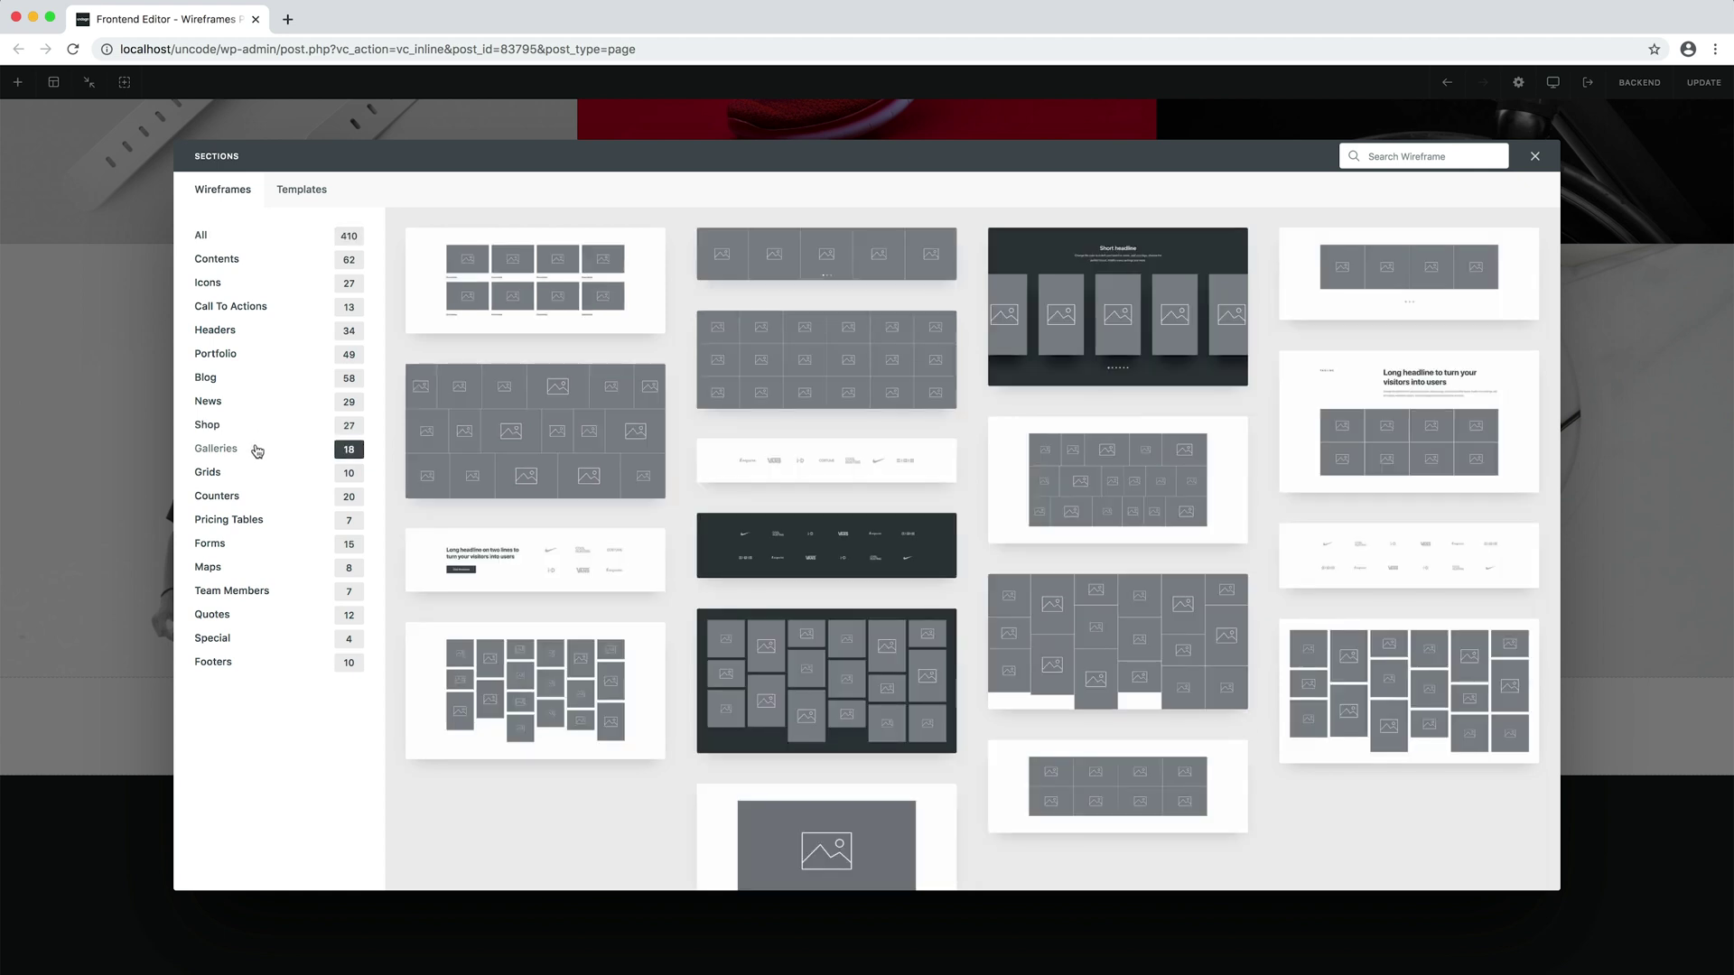
click(837, 555)
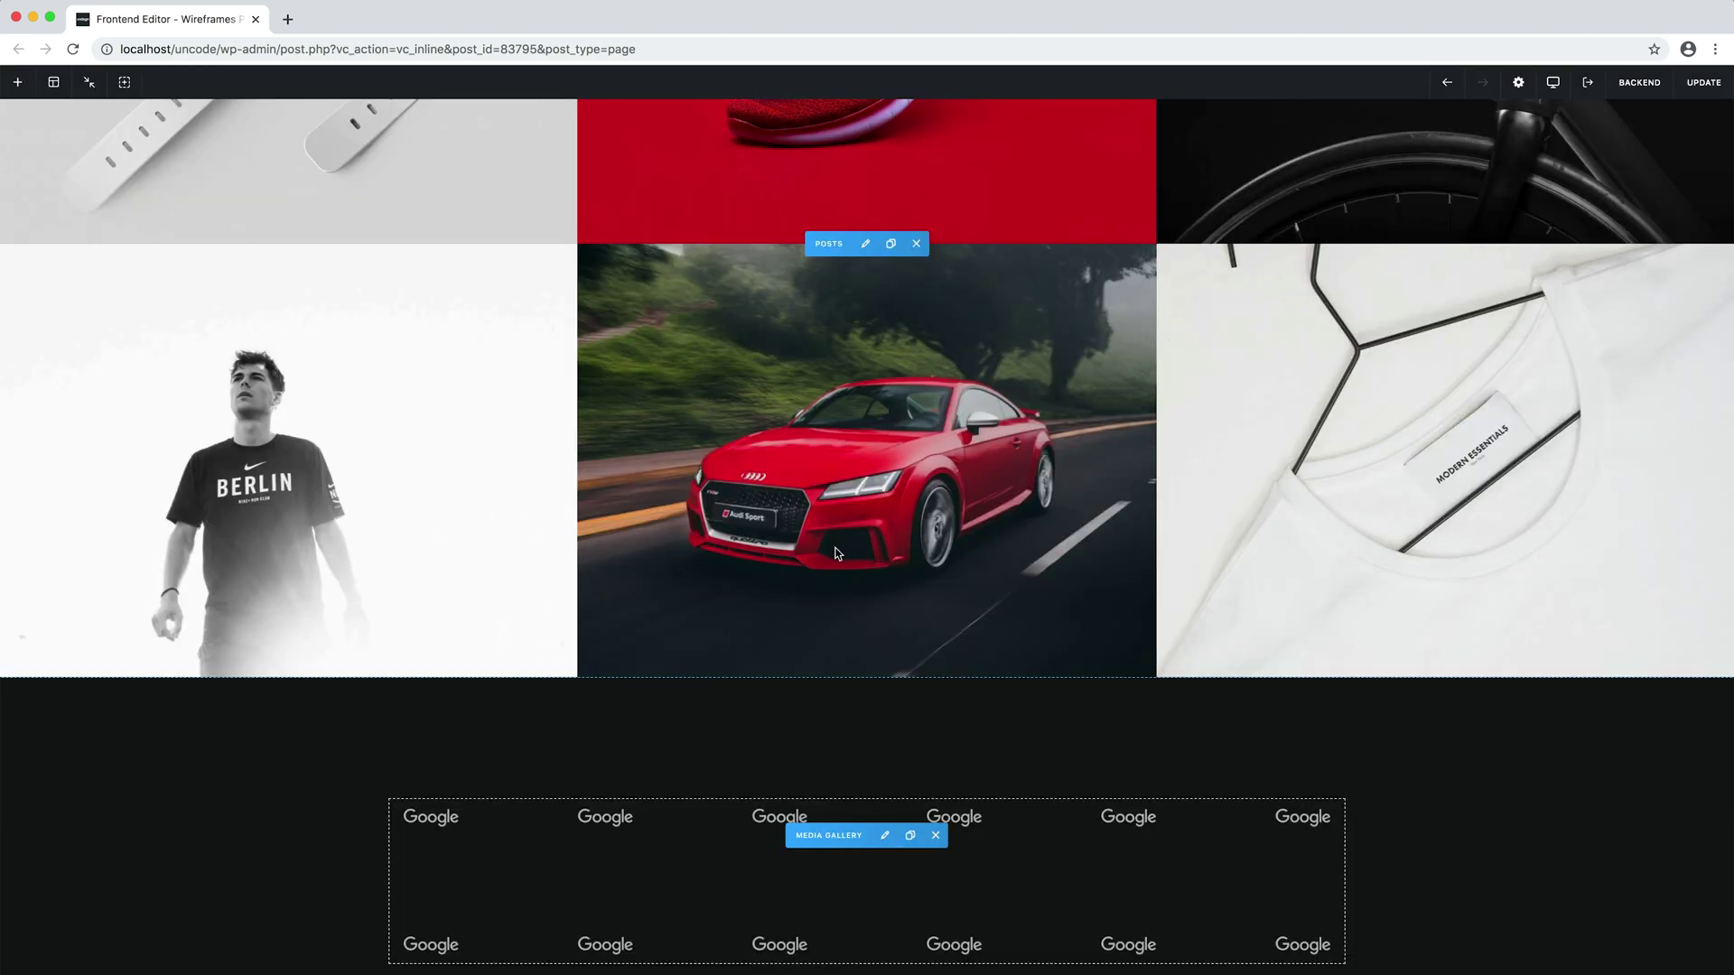
scroll(838, 555, down, 5)
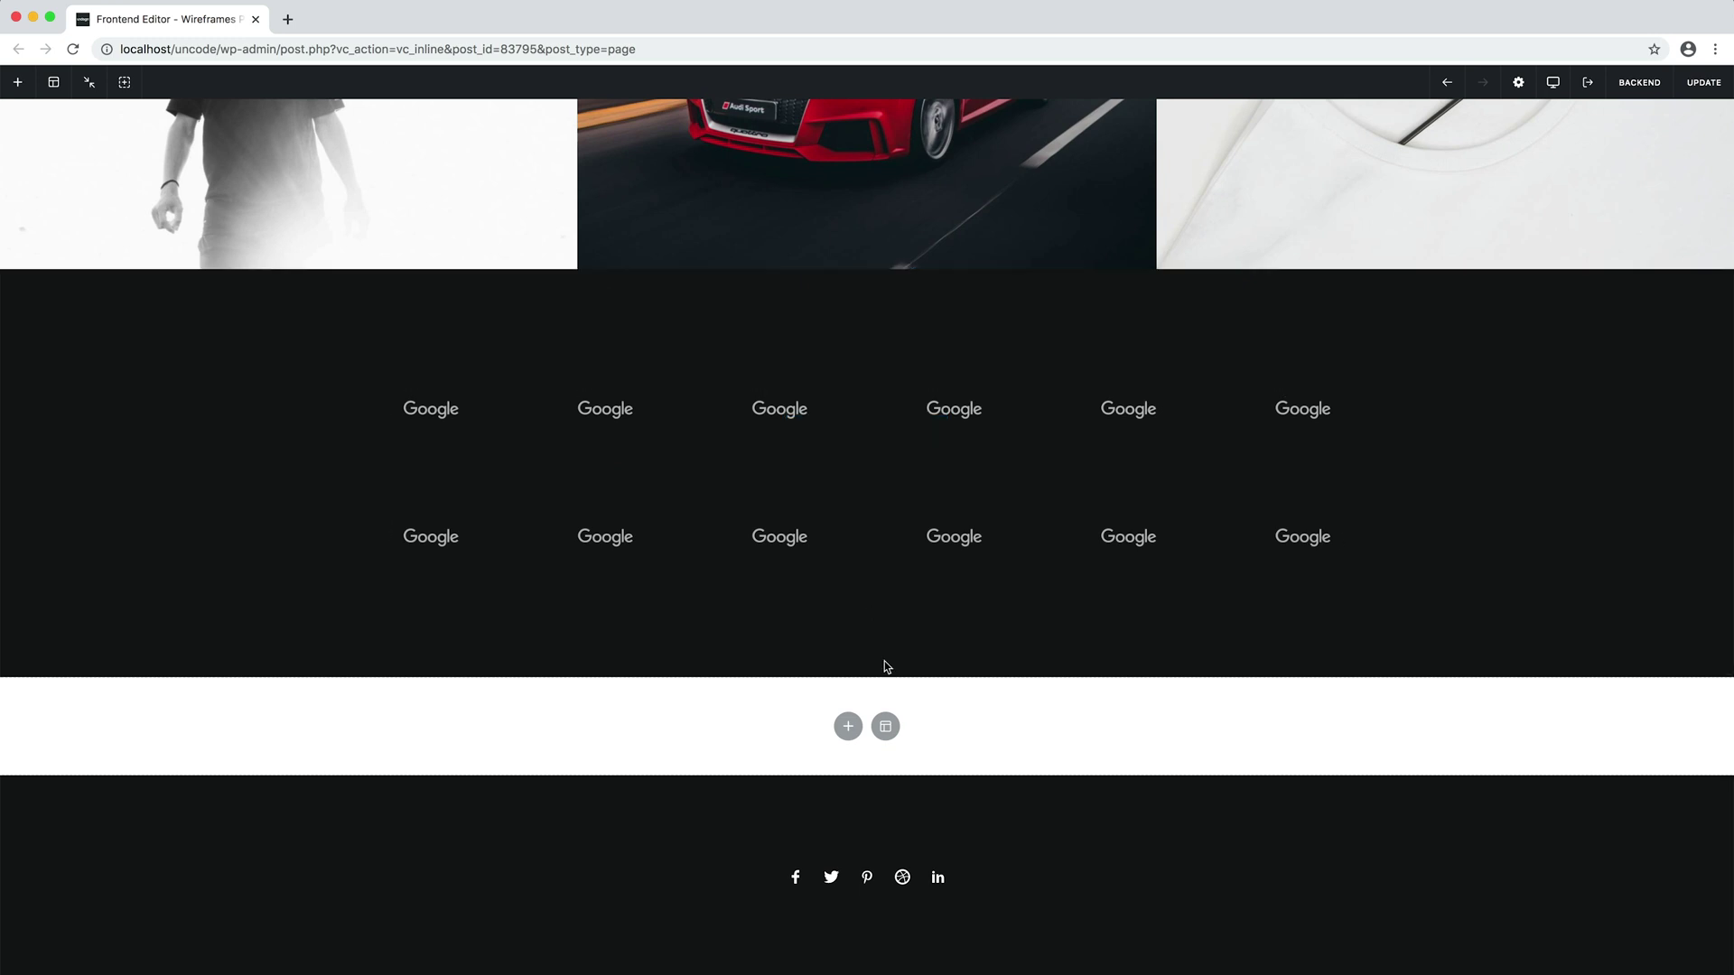
Insert the Content Details Images wireframe: tagline, 'Medium length headline', body text and four photos.
click(886, 727)
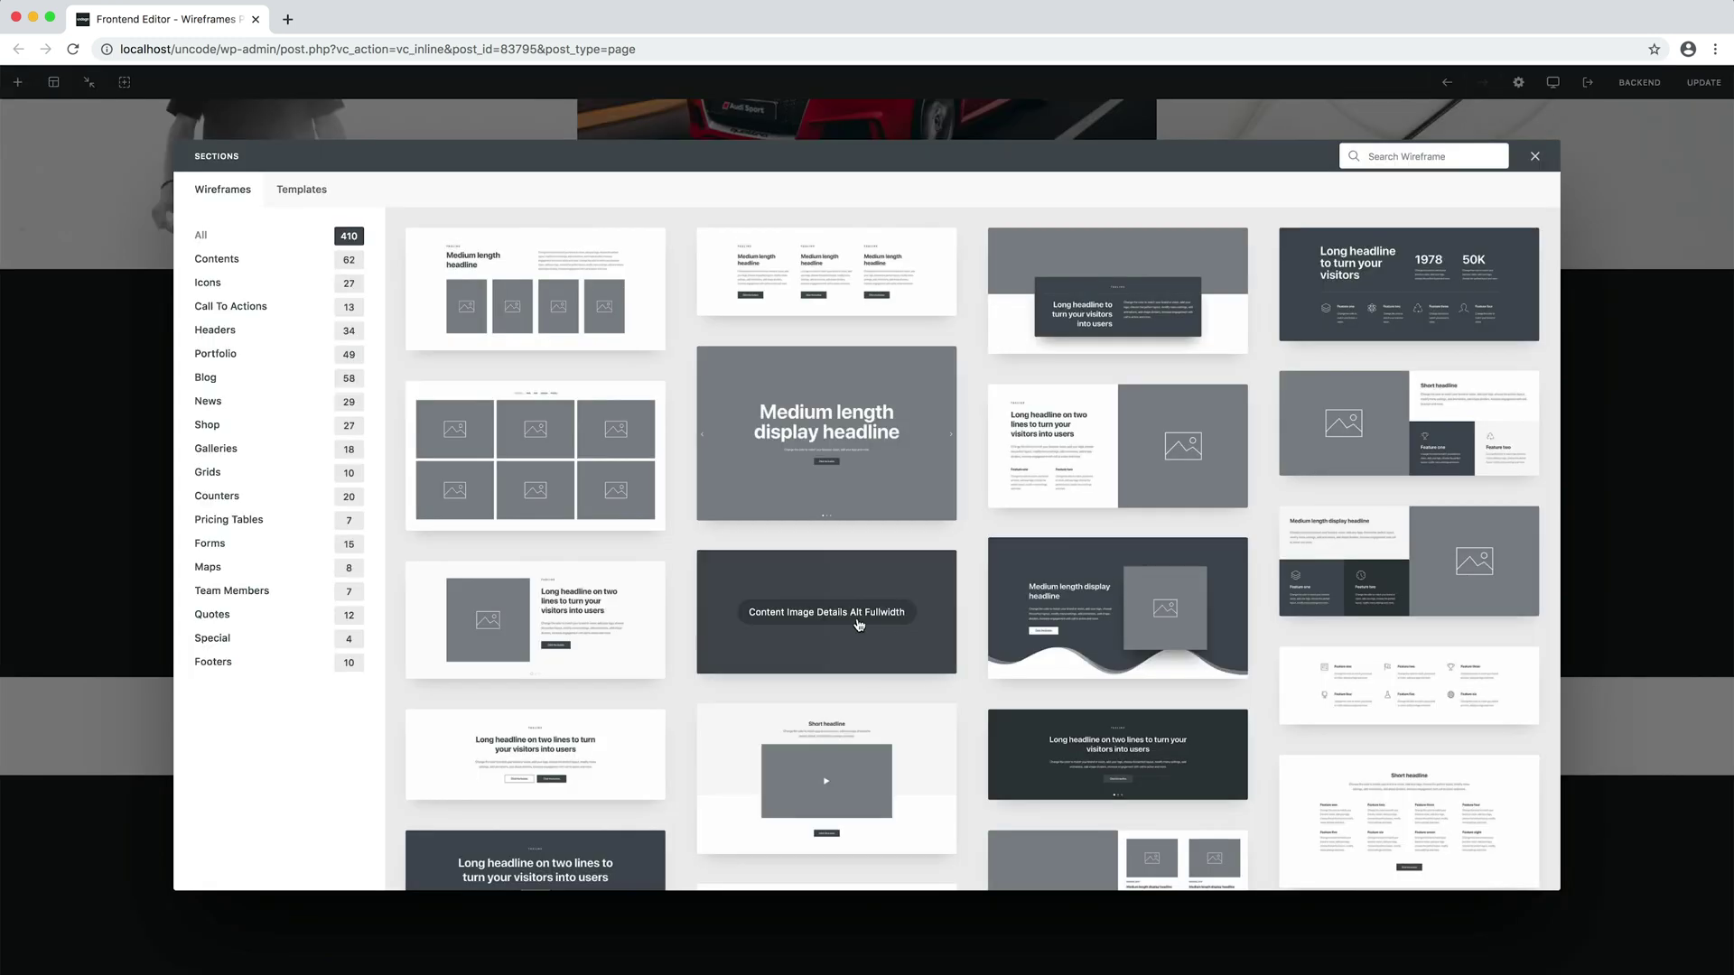
click(601, 306)
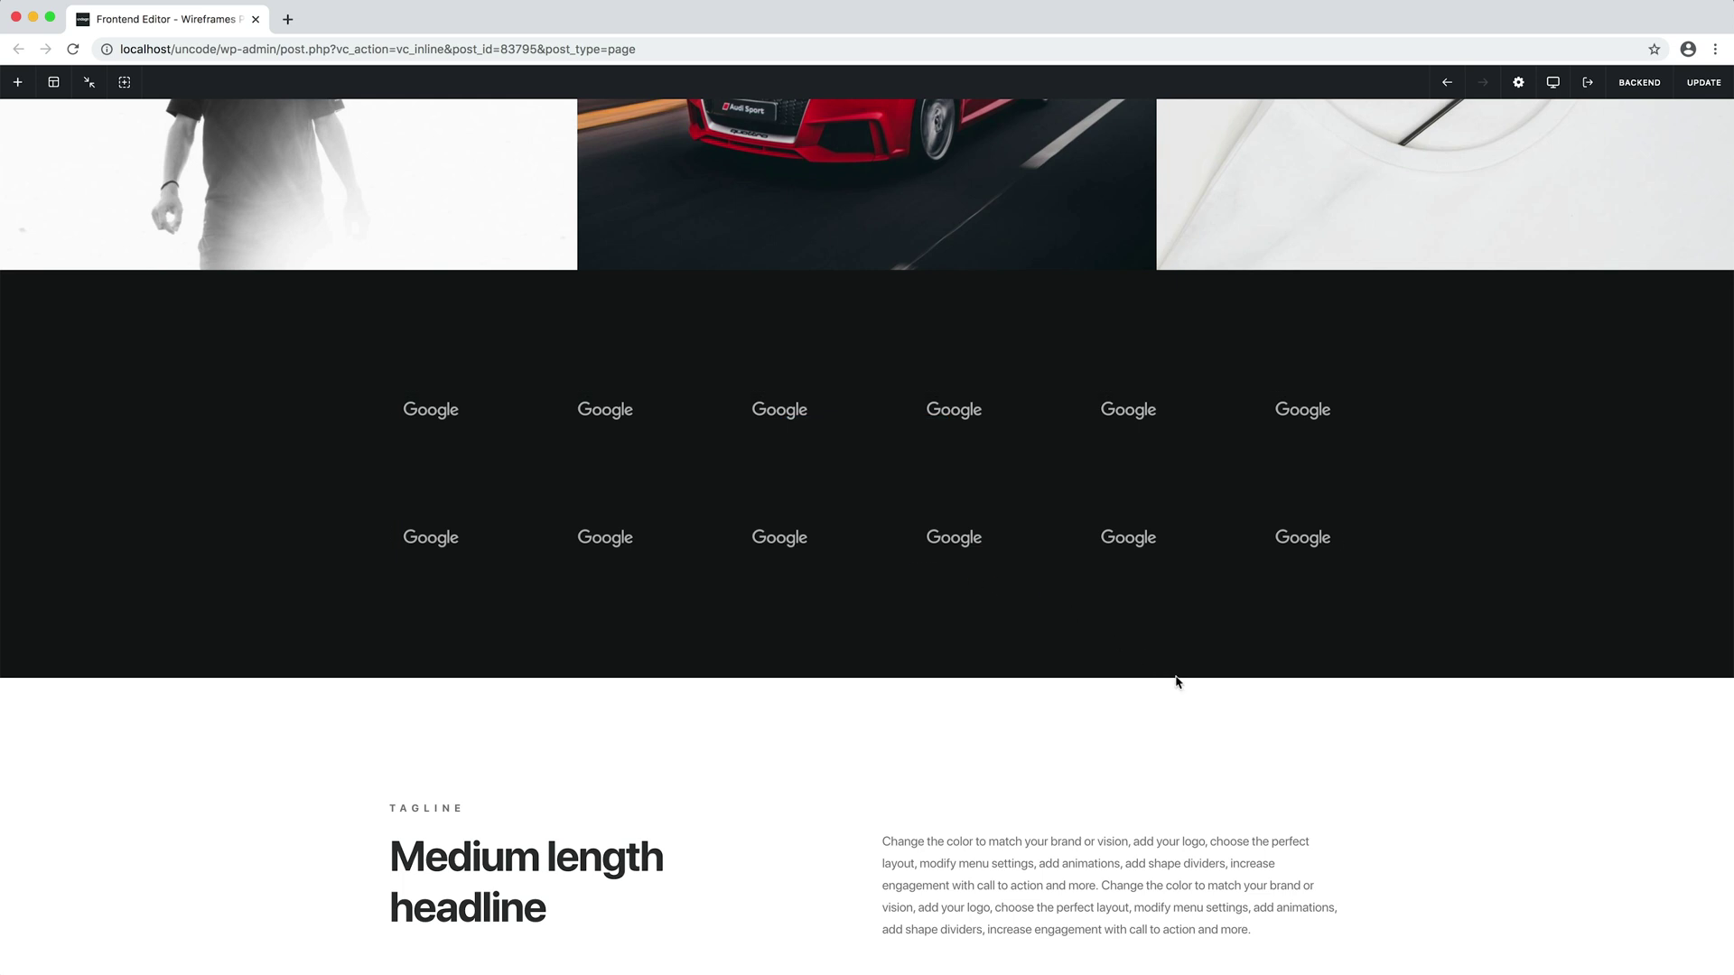
scroll(1178, 682, down, 6)
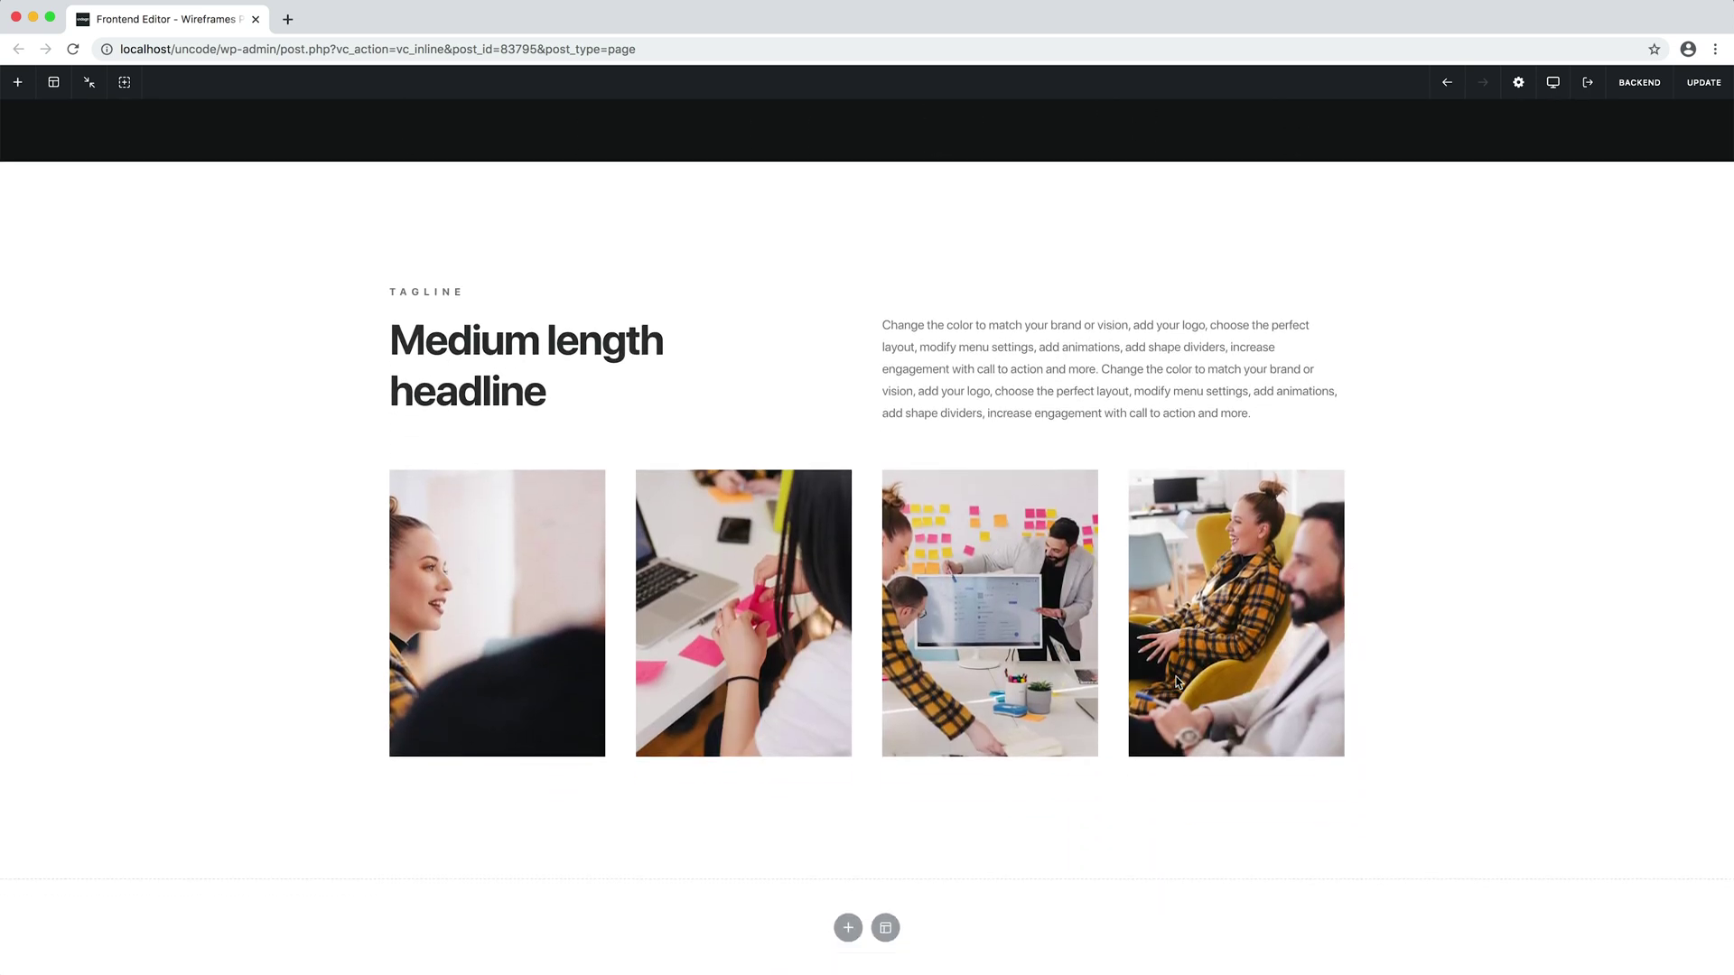
Add the Icon Video Background wireframe from the Icons category below the about section.
scroll(1178, 682, down, 2)
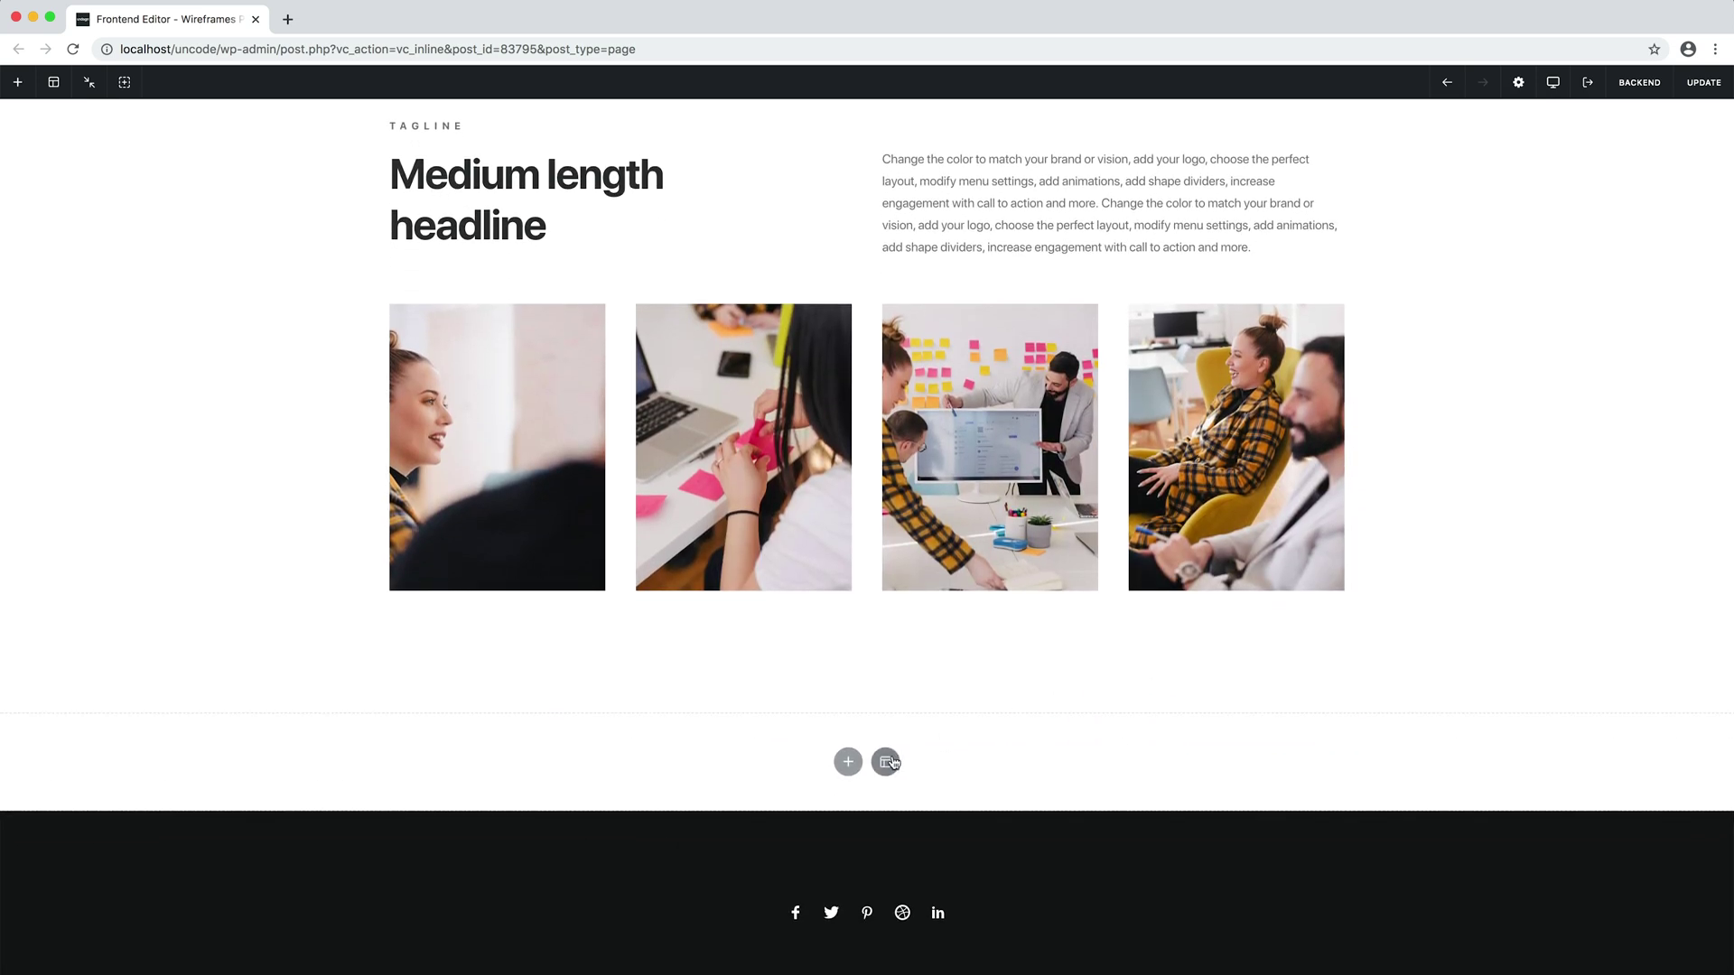
click(887, 762)
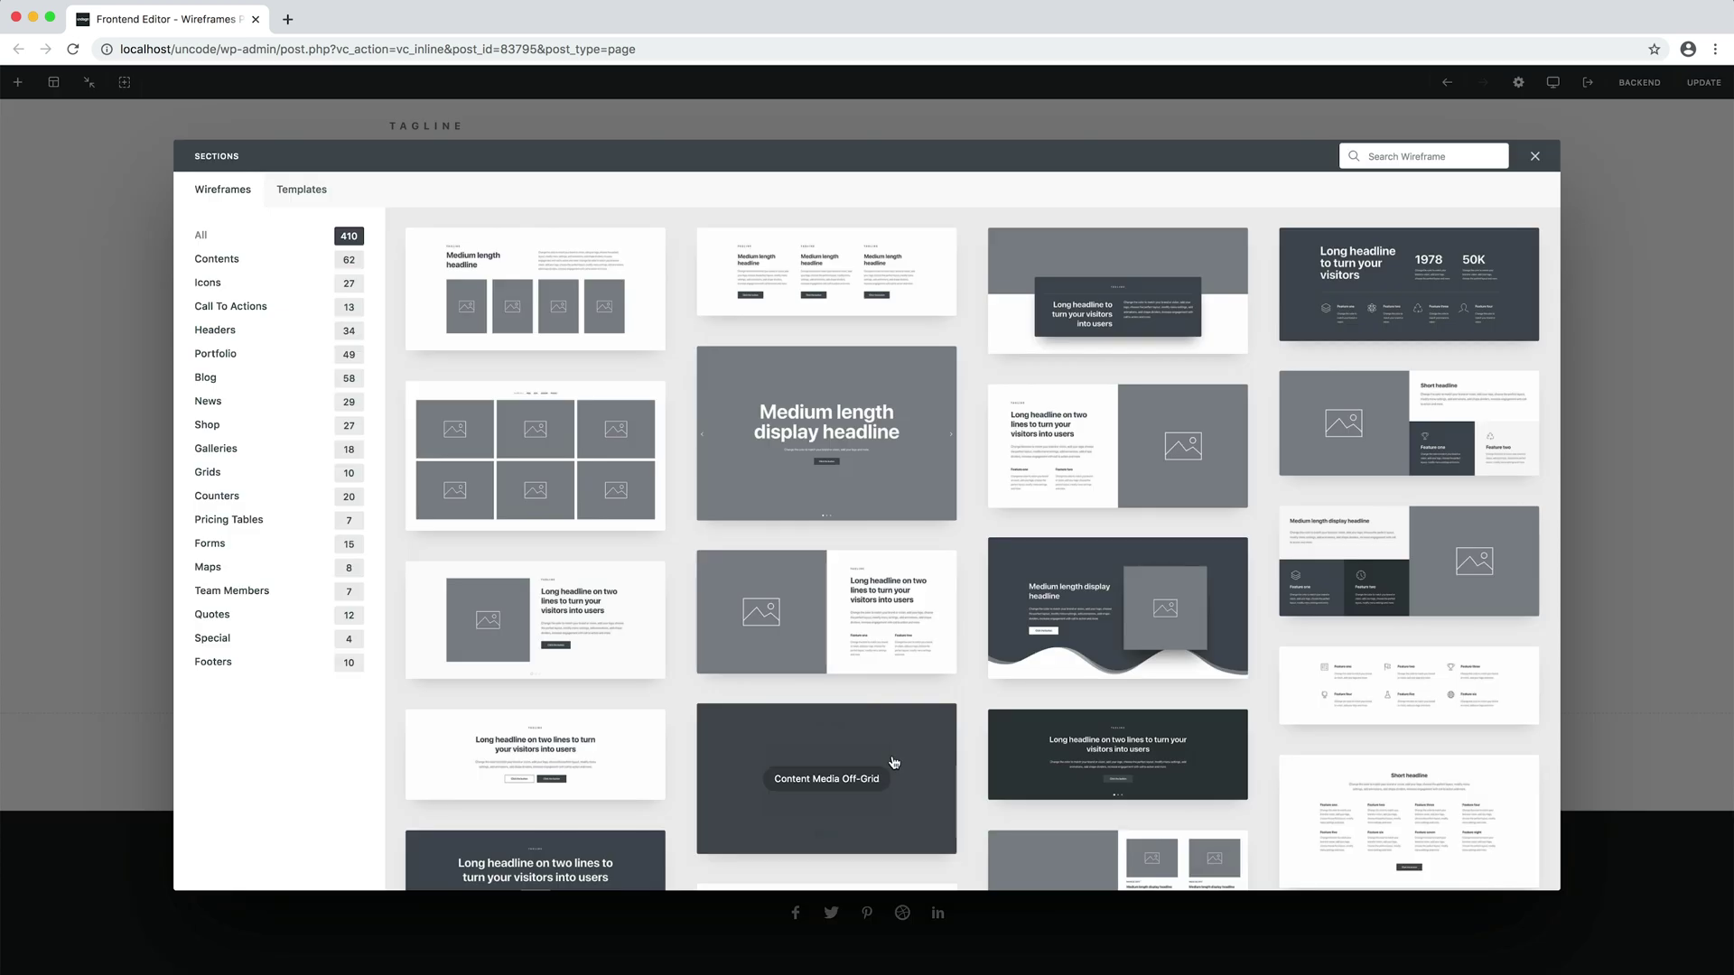
click(292, 289)
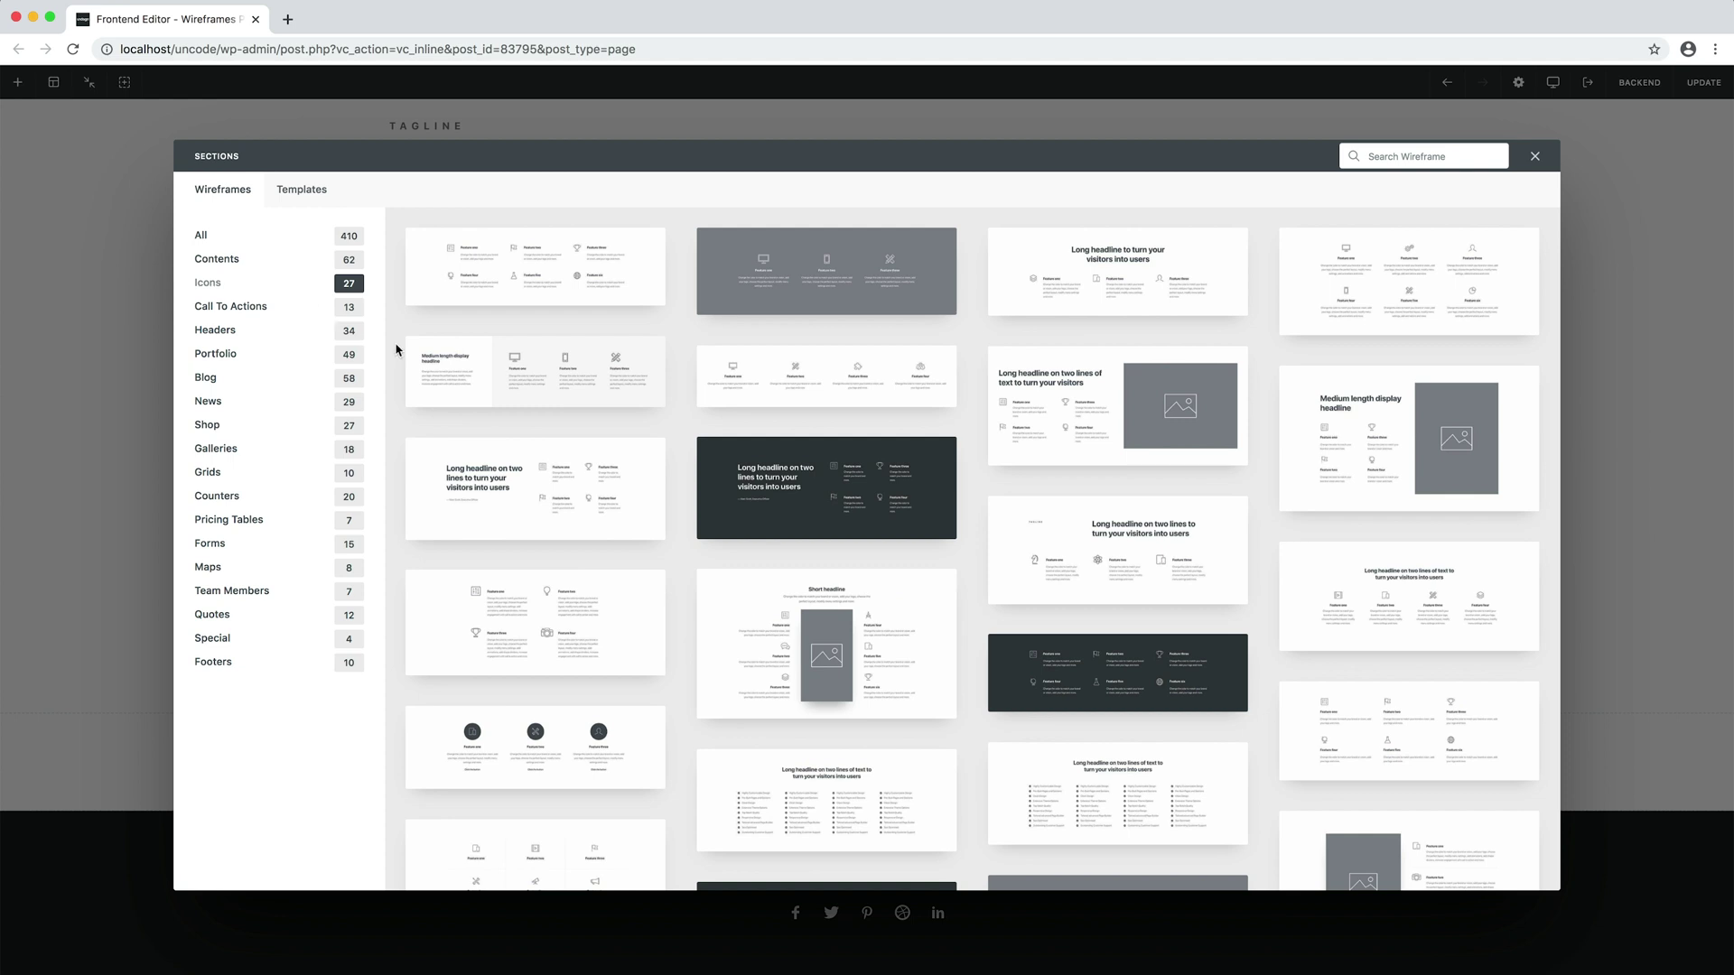
scroll(741, 504, down, 3)
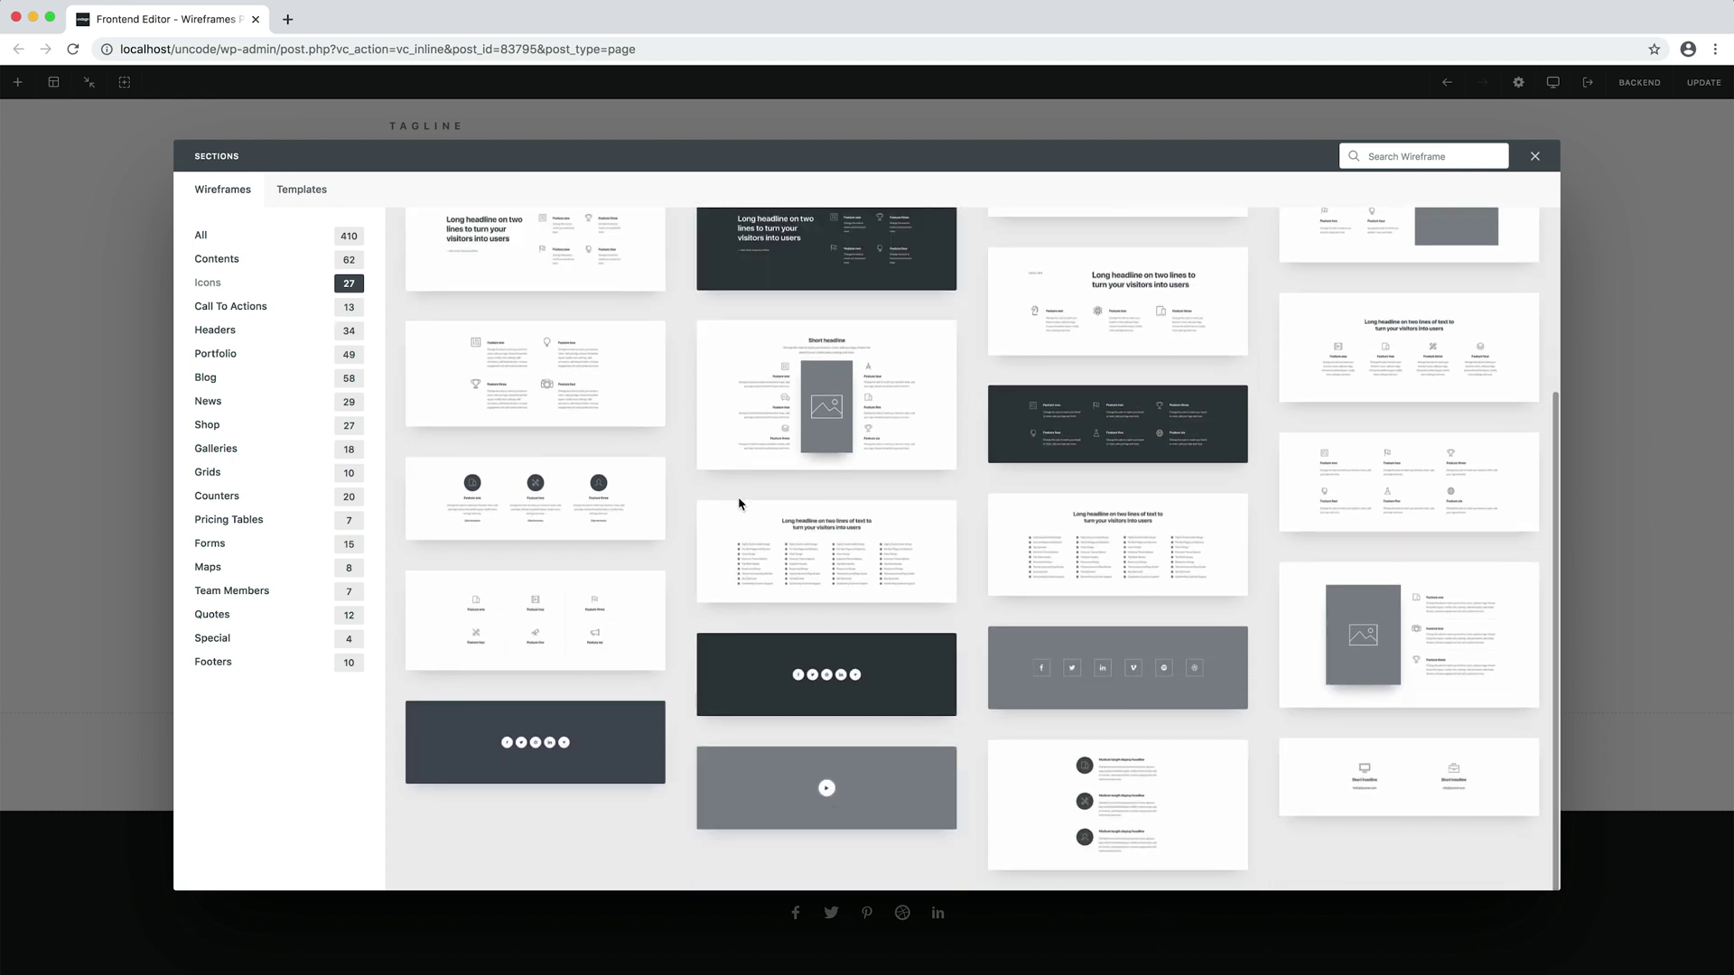
click(763, 787)
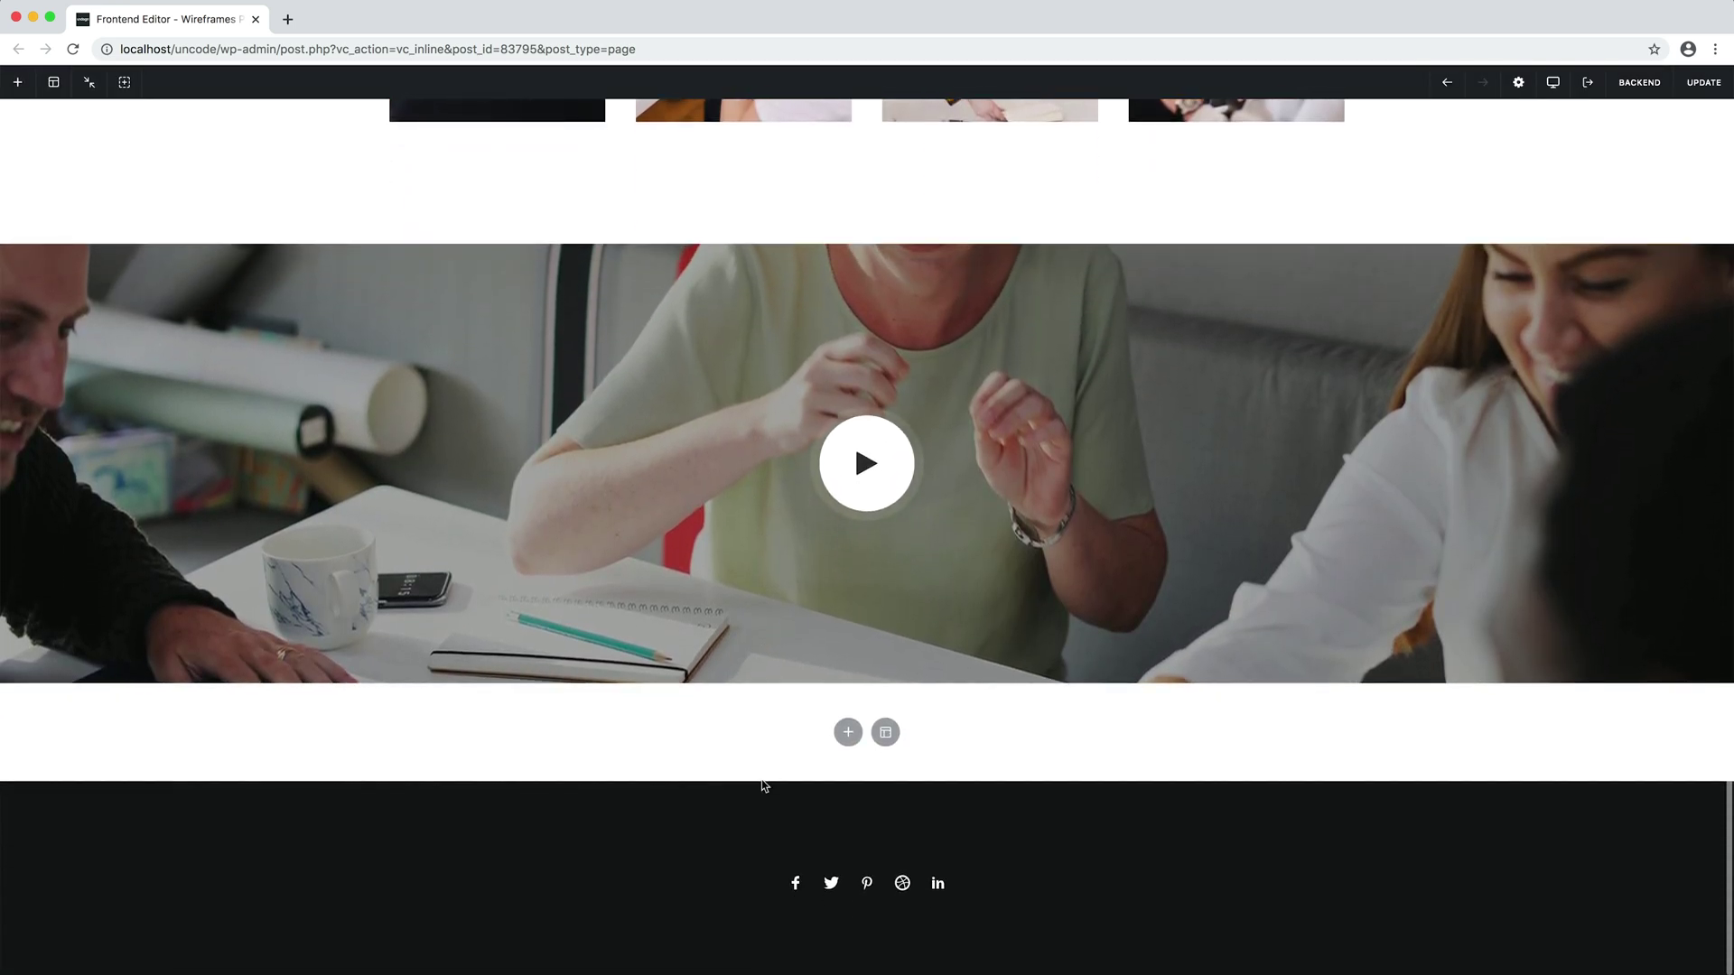
Insert the News Digital Agency wireframe showing three dated blog posts with Read More buttons.
click(886, 733)
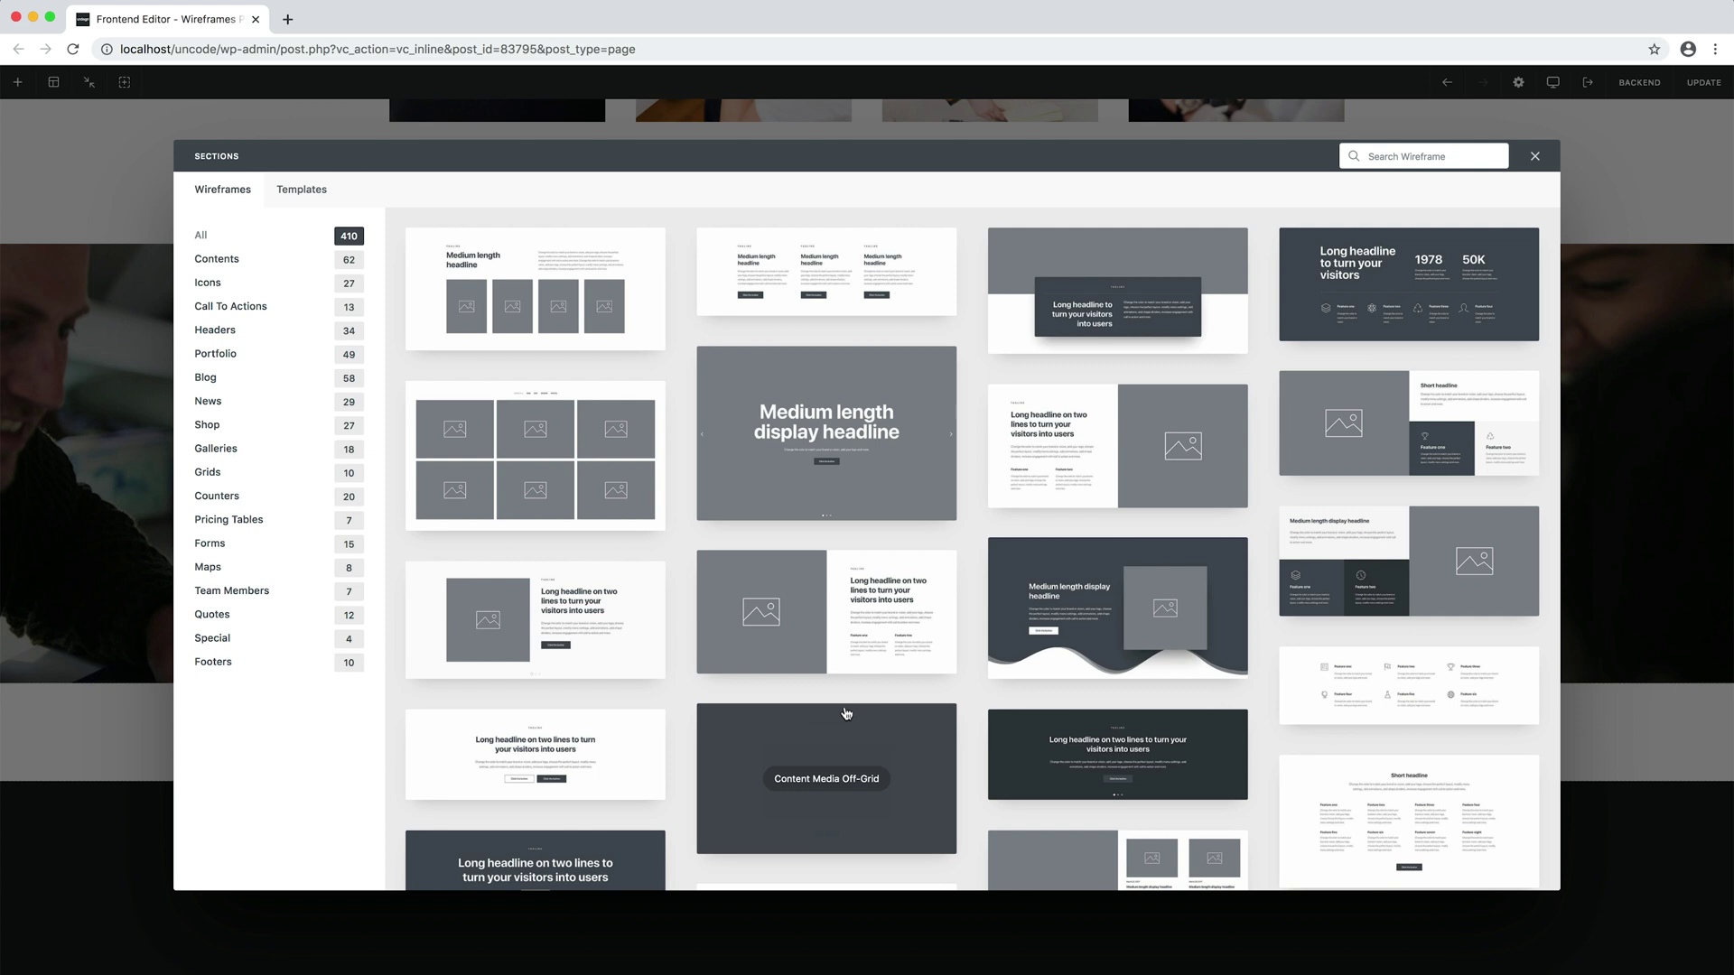
click(259, 408)
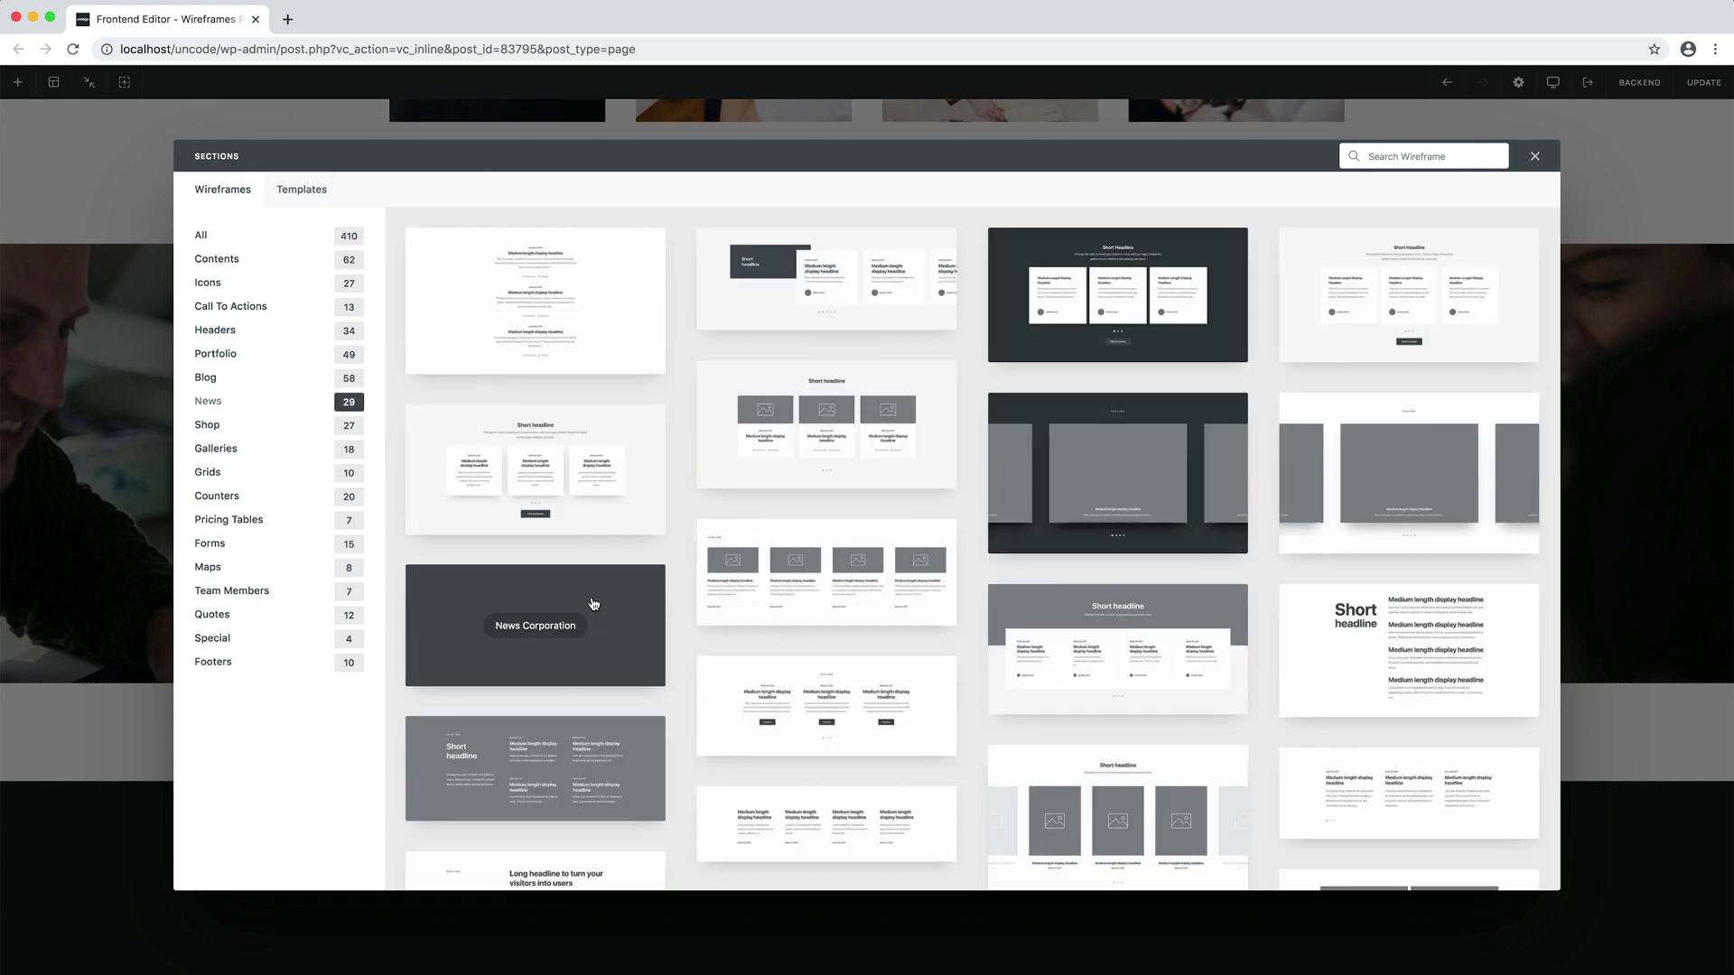
click(773, 697)
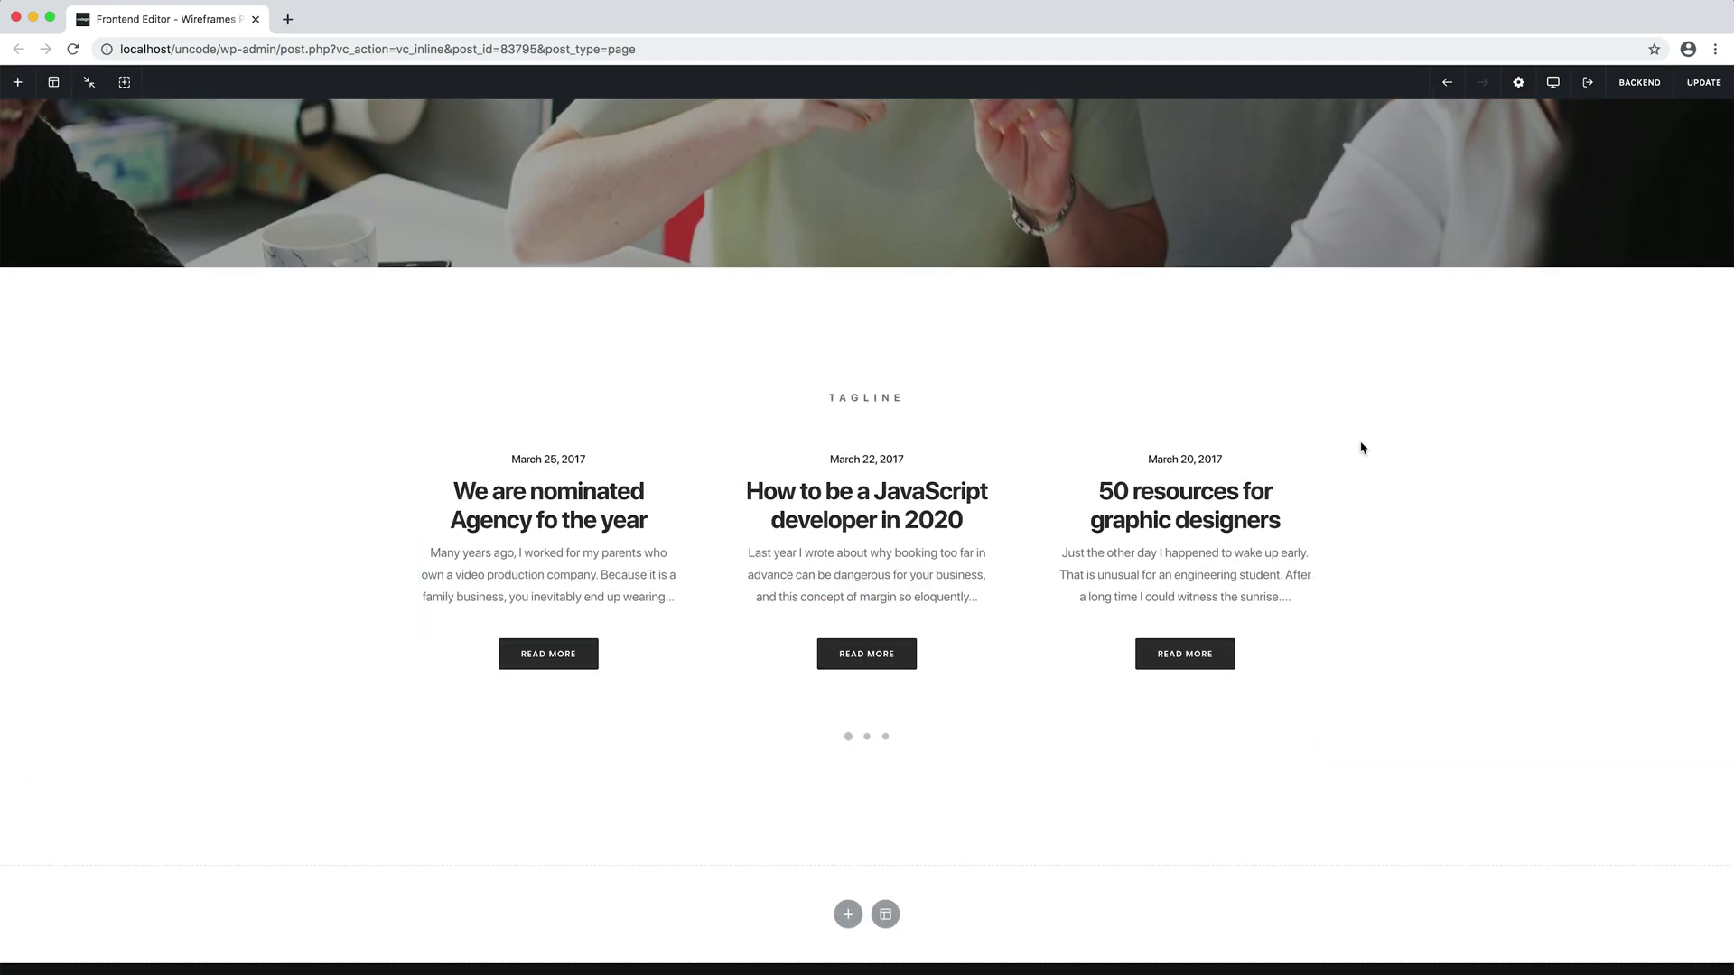
Save the page with UPDATE and view the live 'Wireframes Plugin' page.
scroll(1443, 429, up, 20)
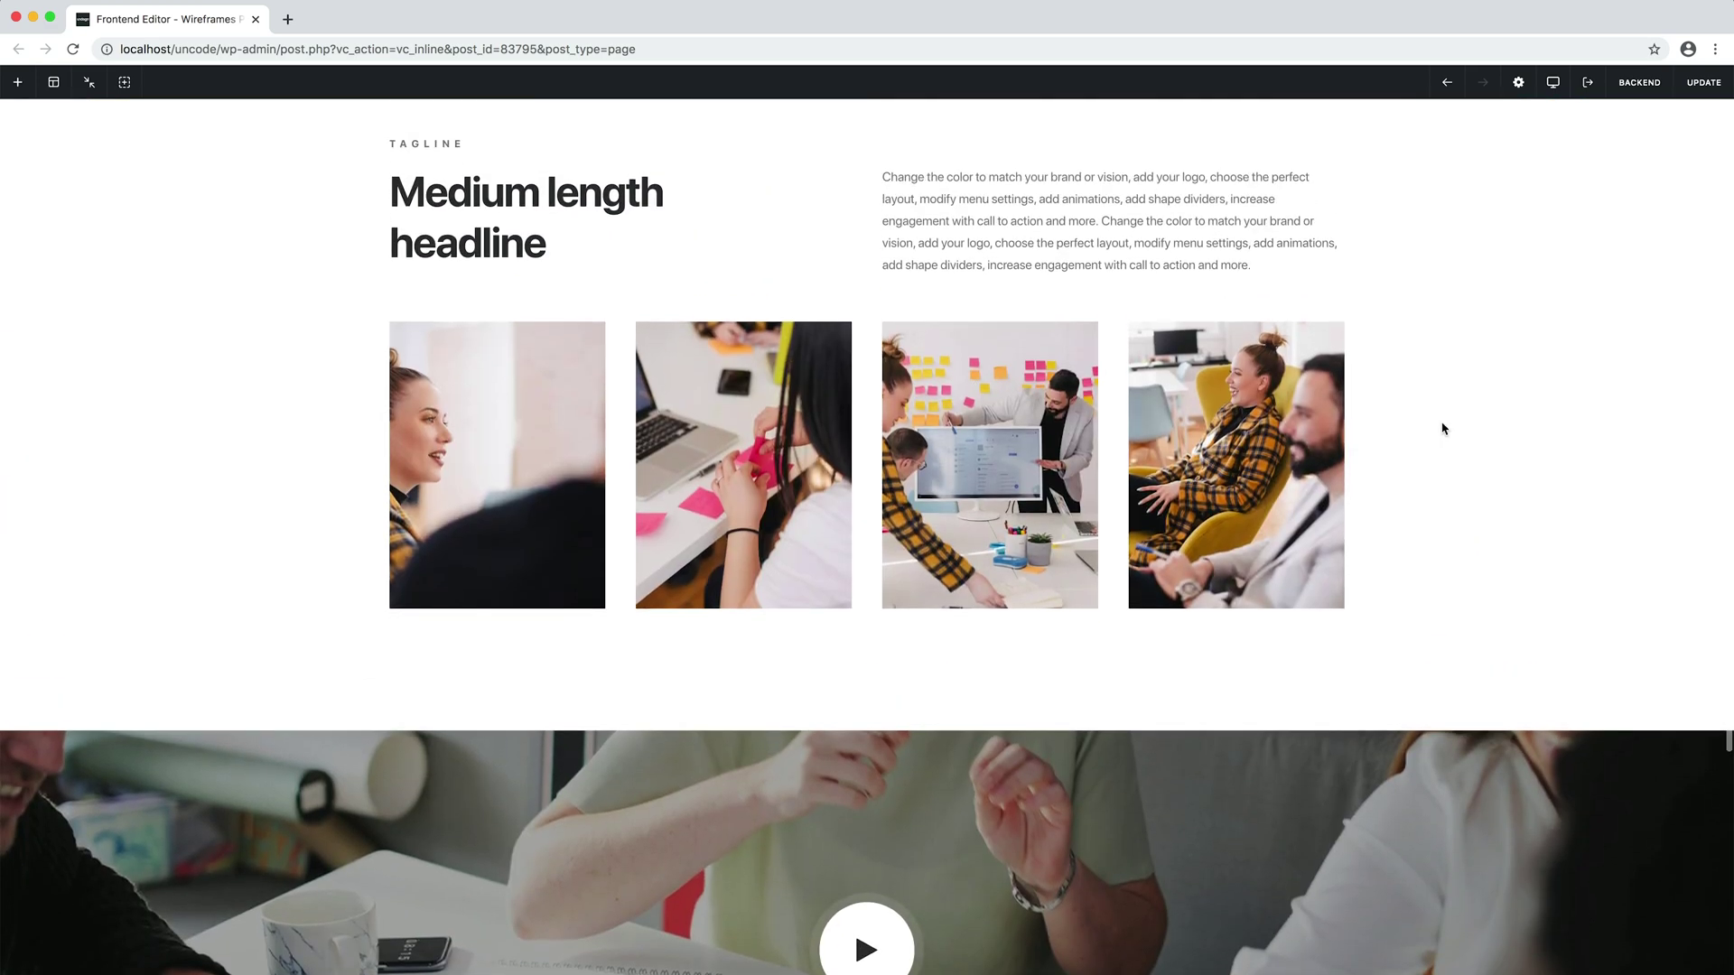
scroll(1443, 428, up, 15)
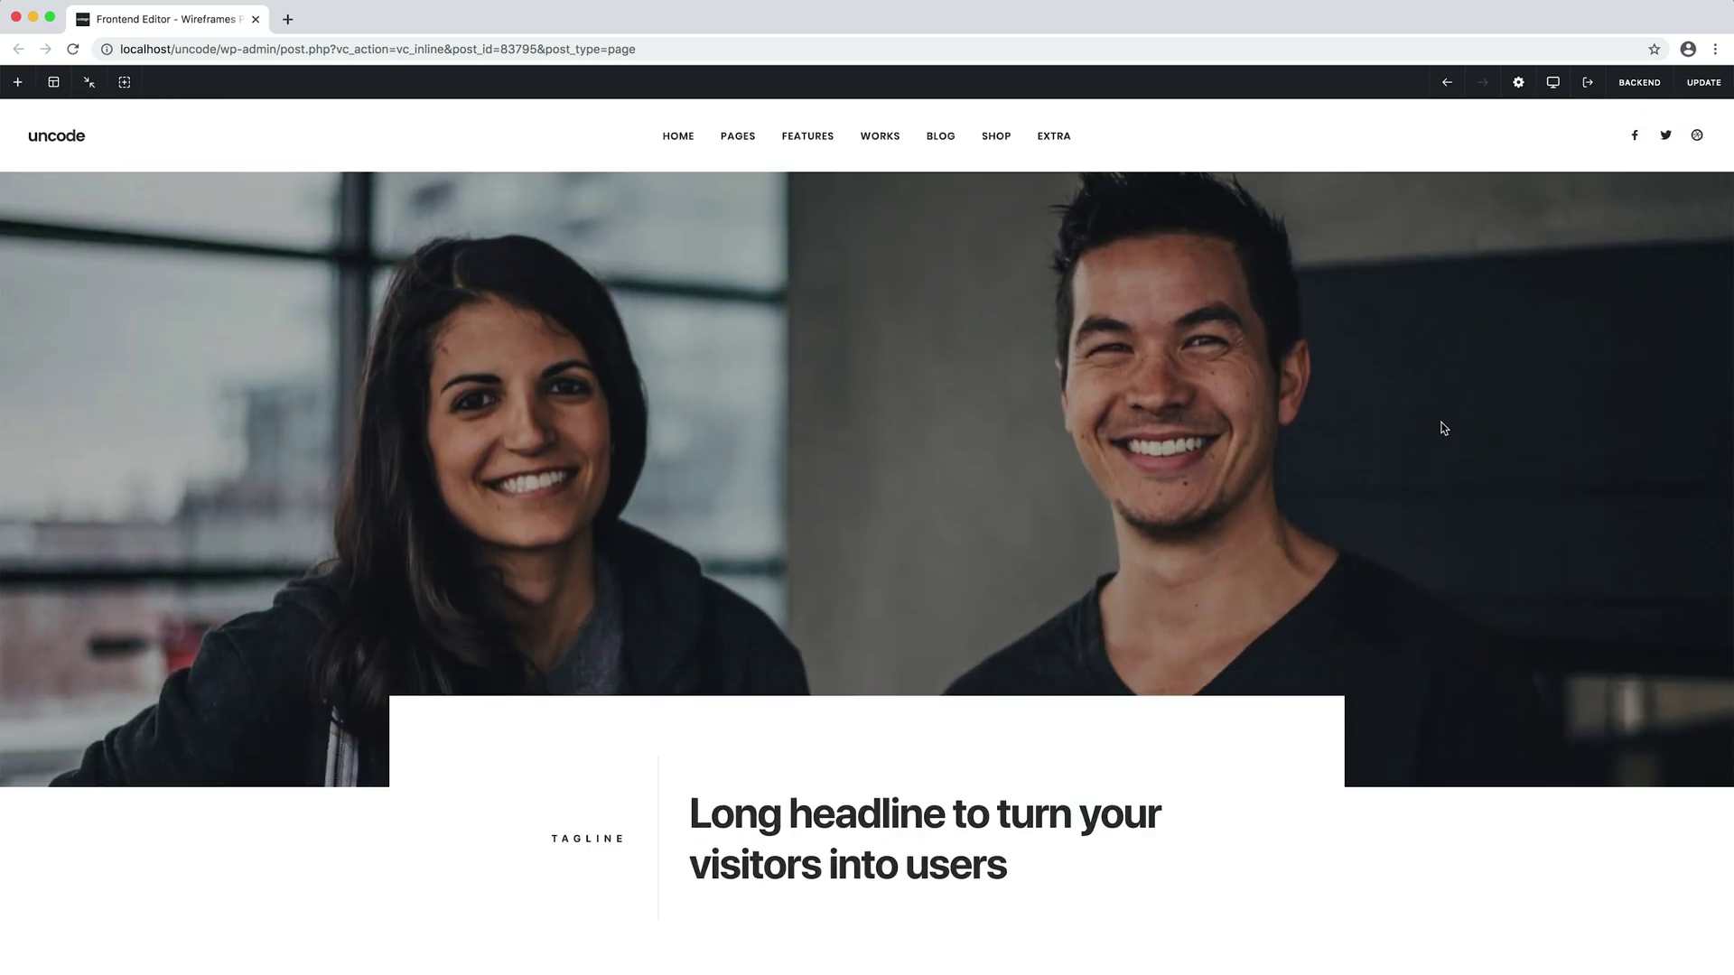
click(1703, 83)
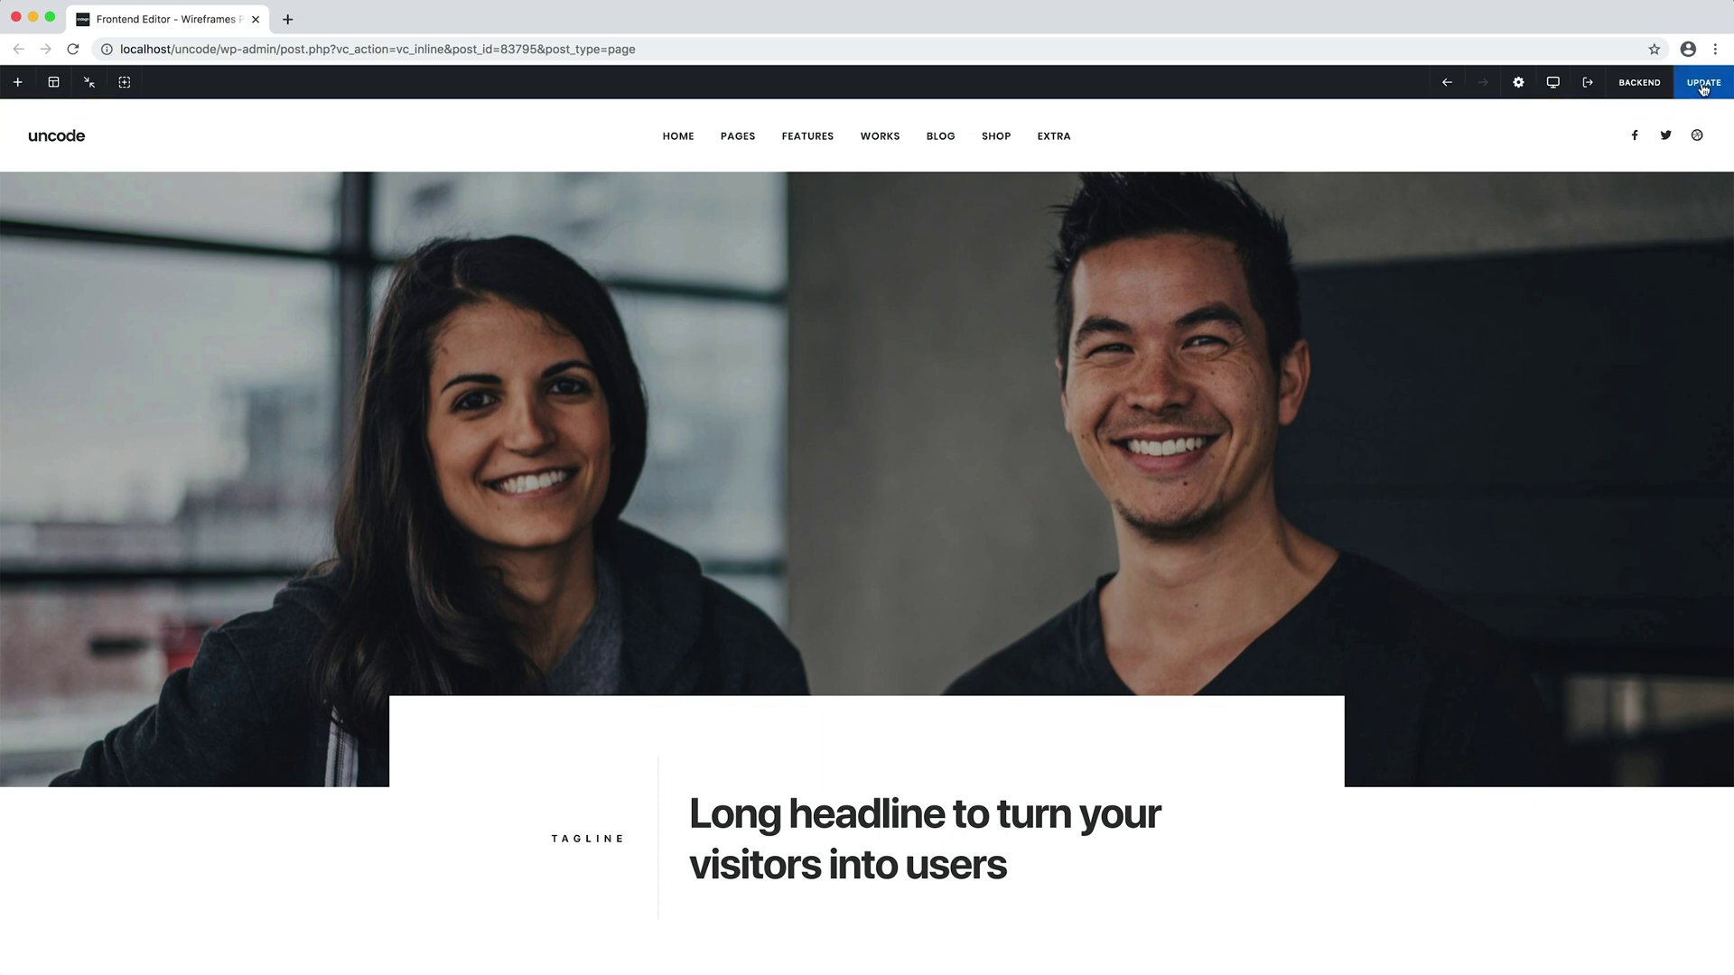
click(1591, 87)
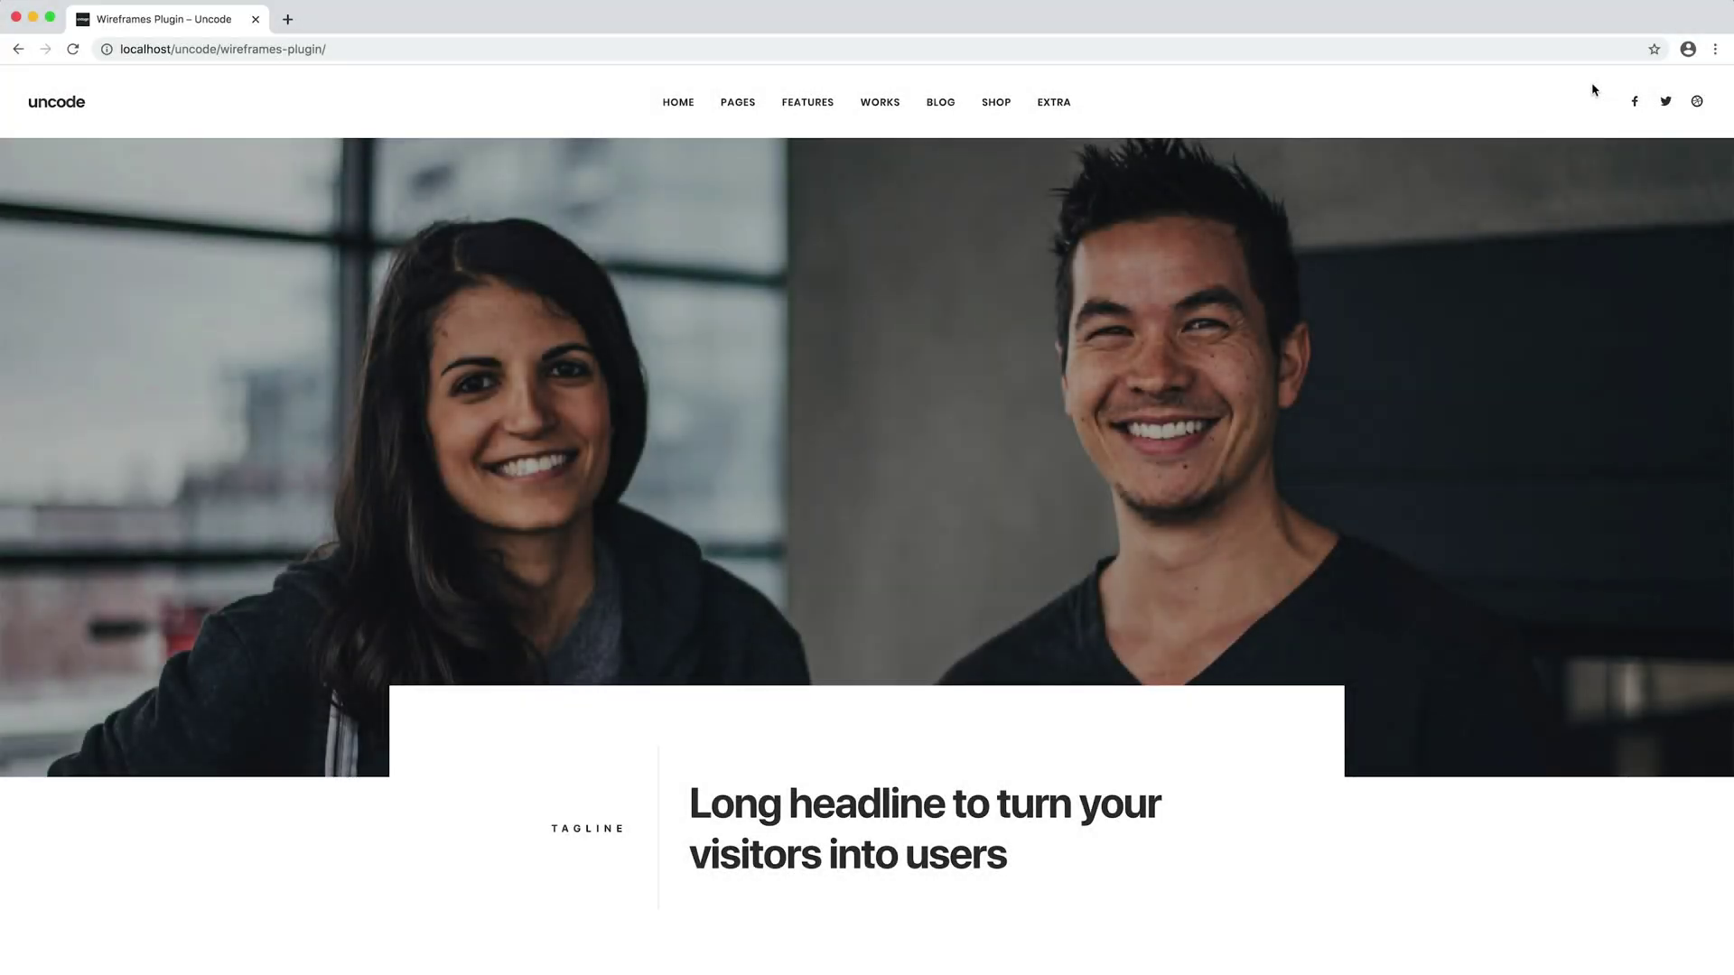
scroll(1558, 382, down, 8)
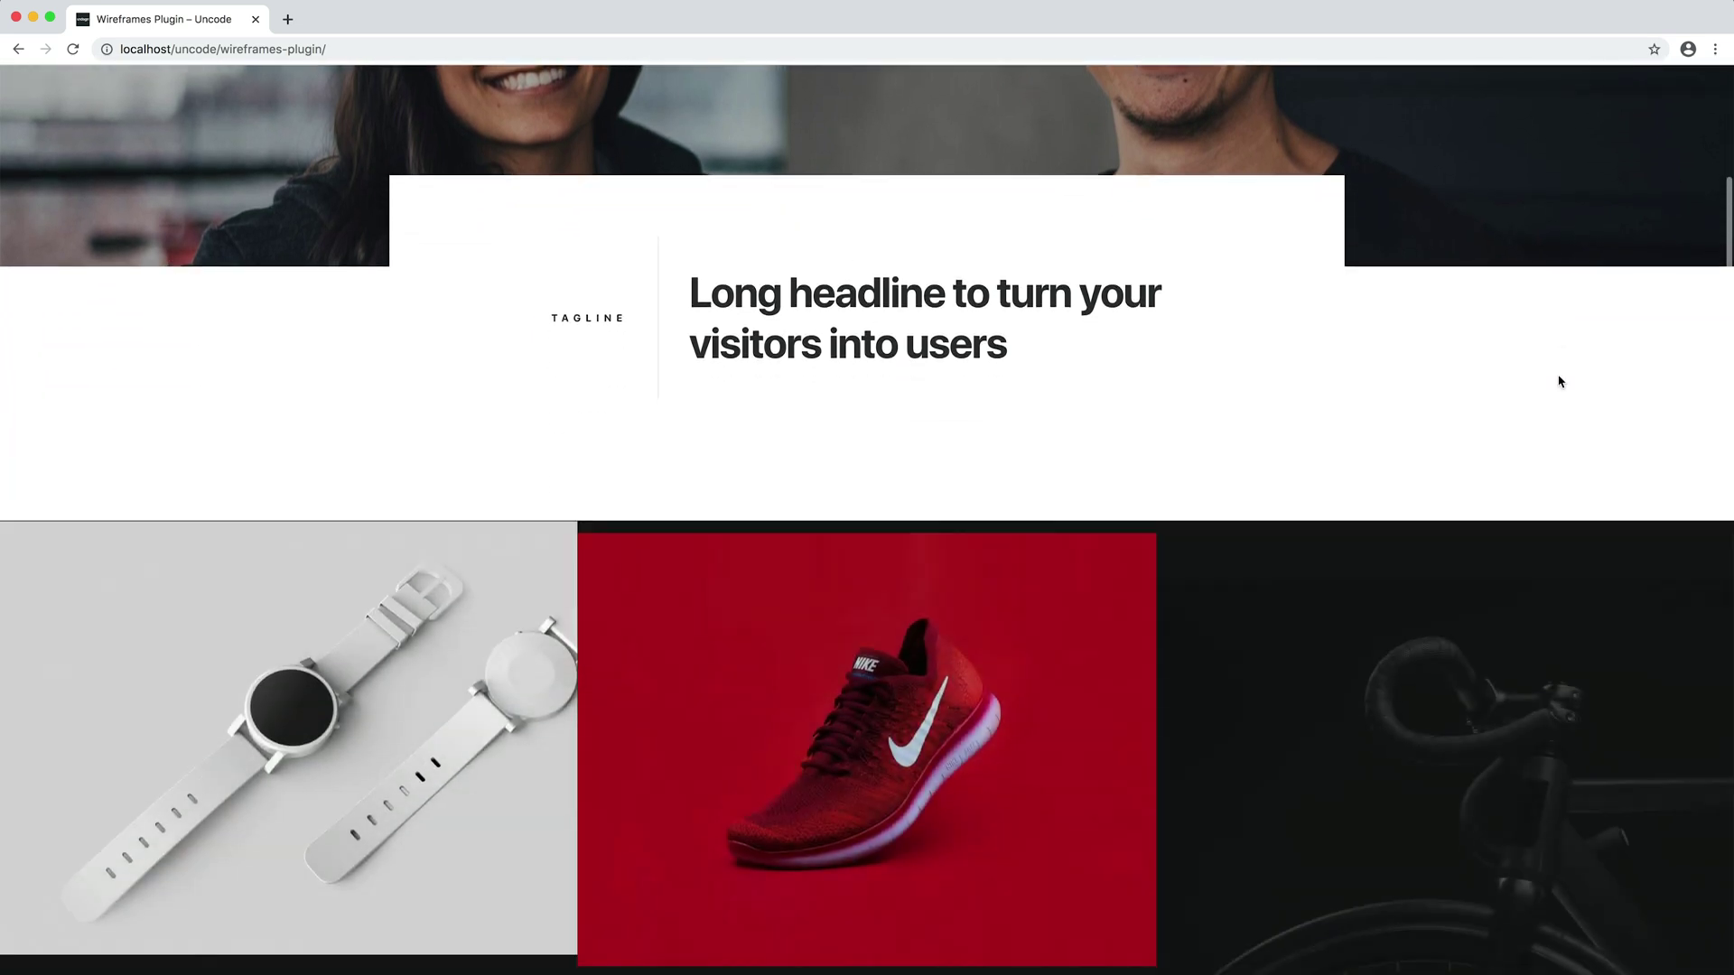
scroll(1558, 381, down, 10)
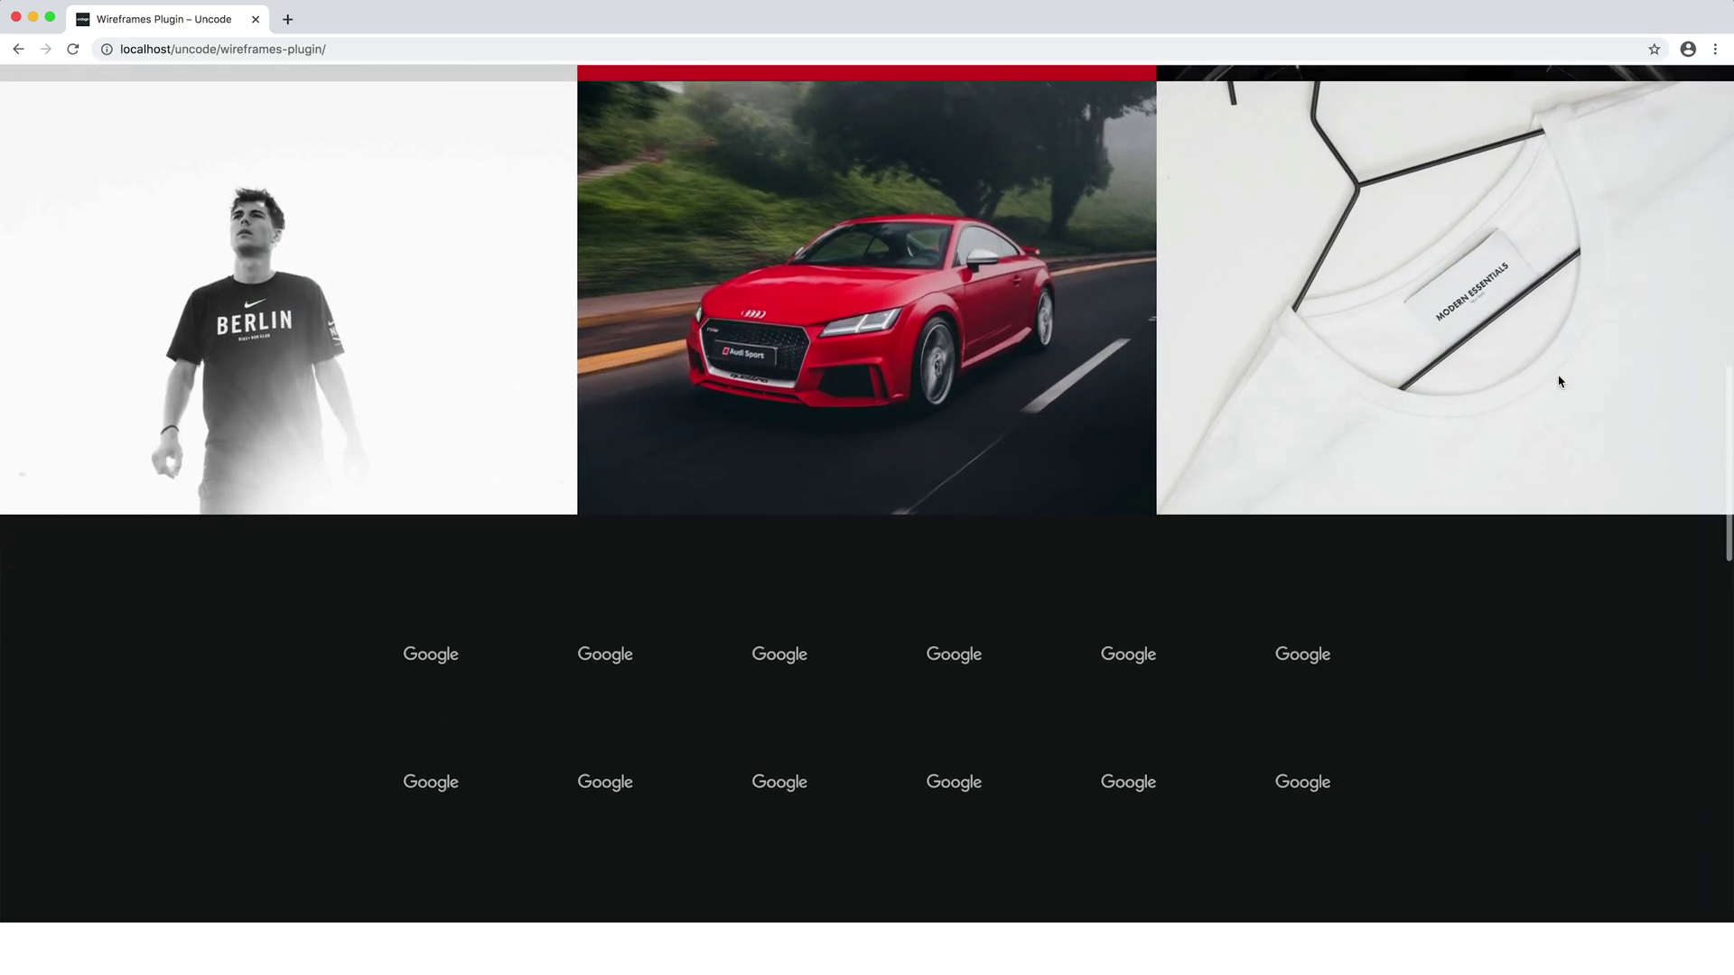
scroll(1558, 381, down, 8)
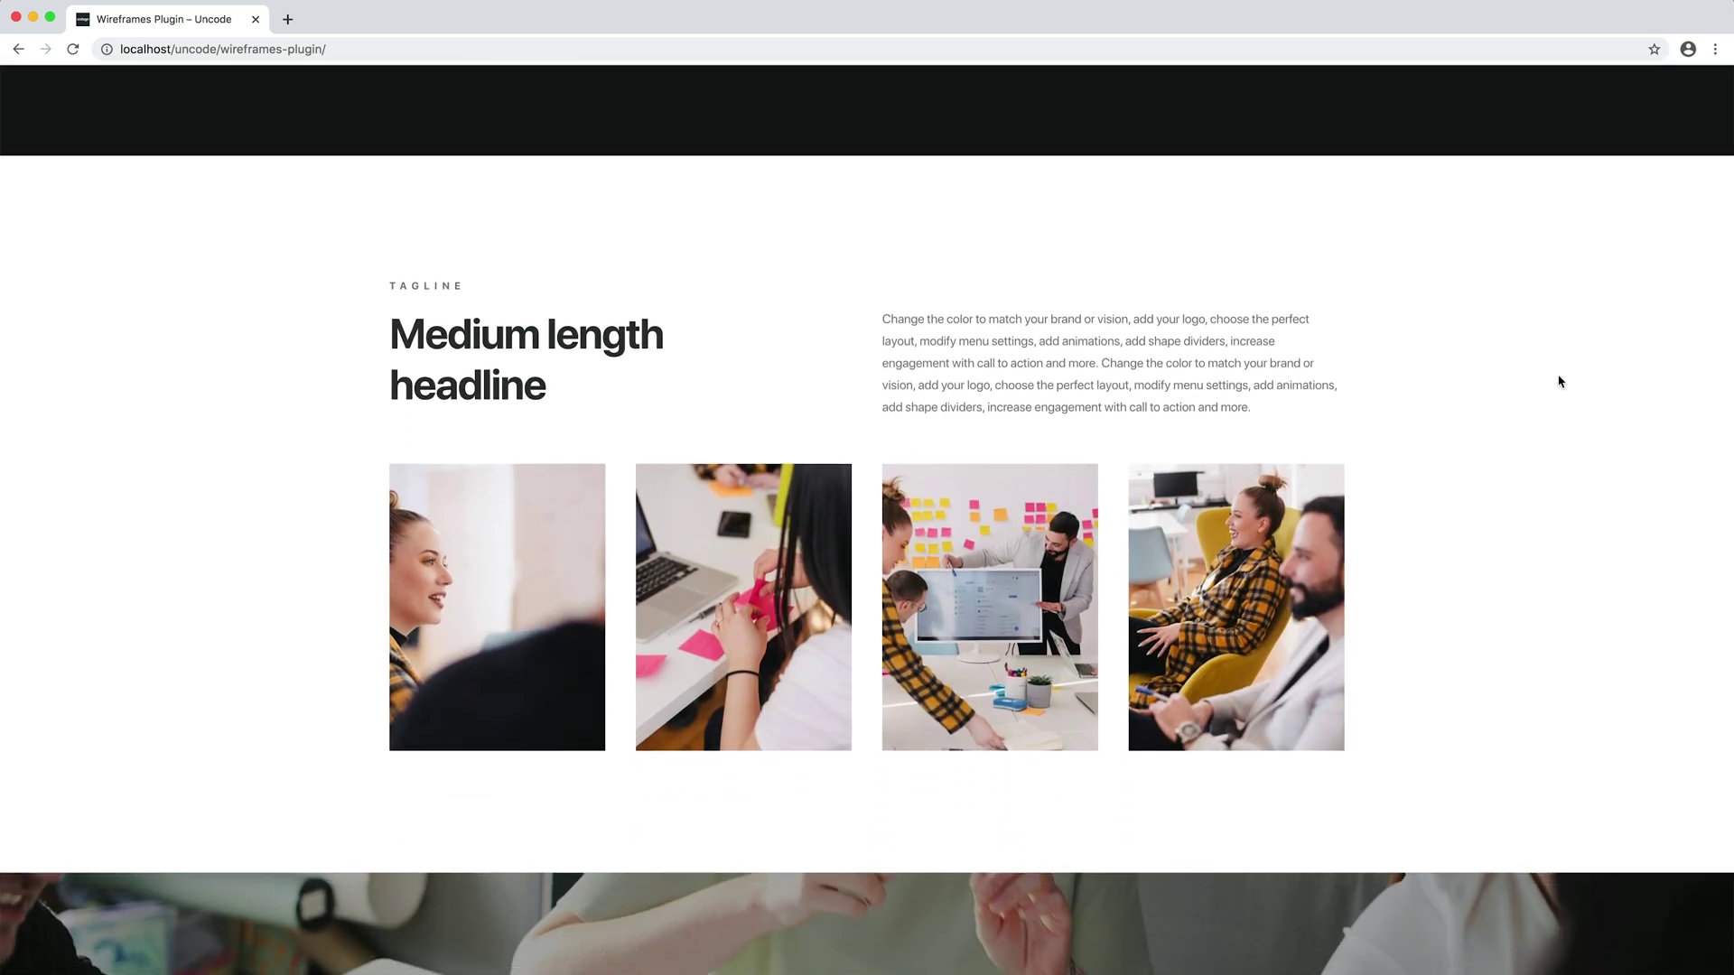
scroll(1558, 381, down, 8)
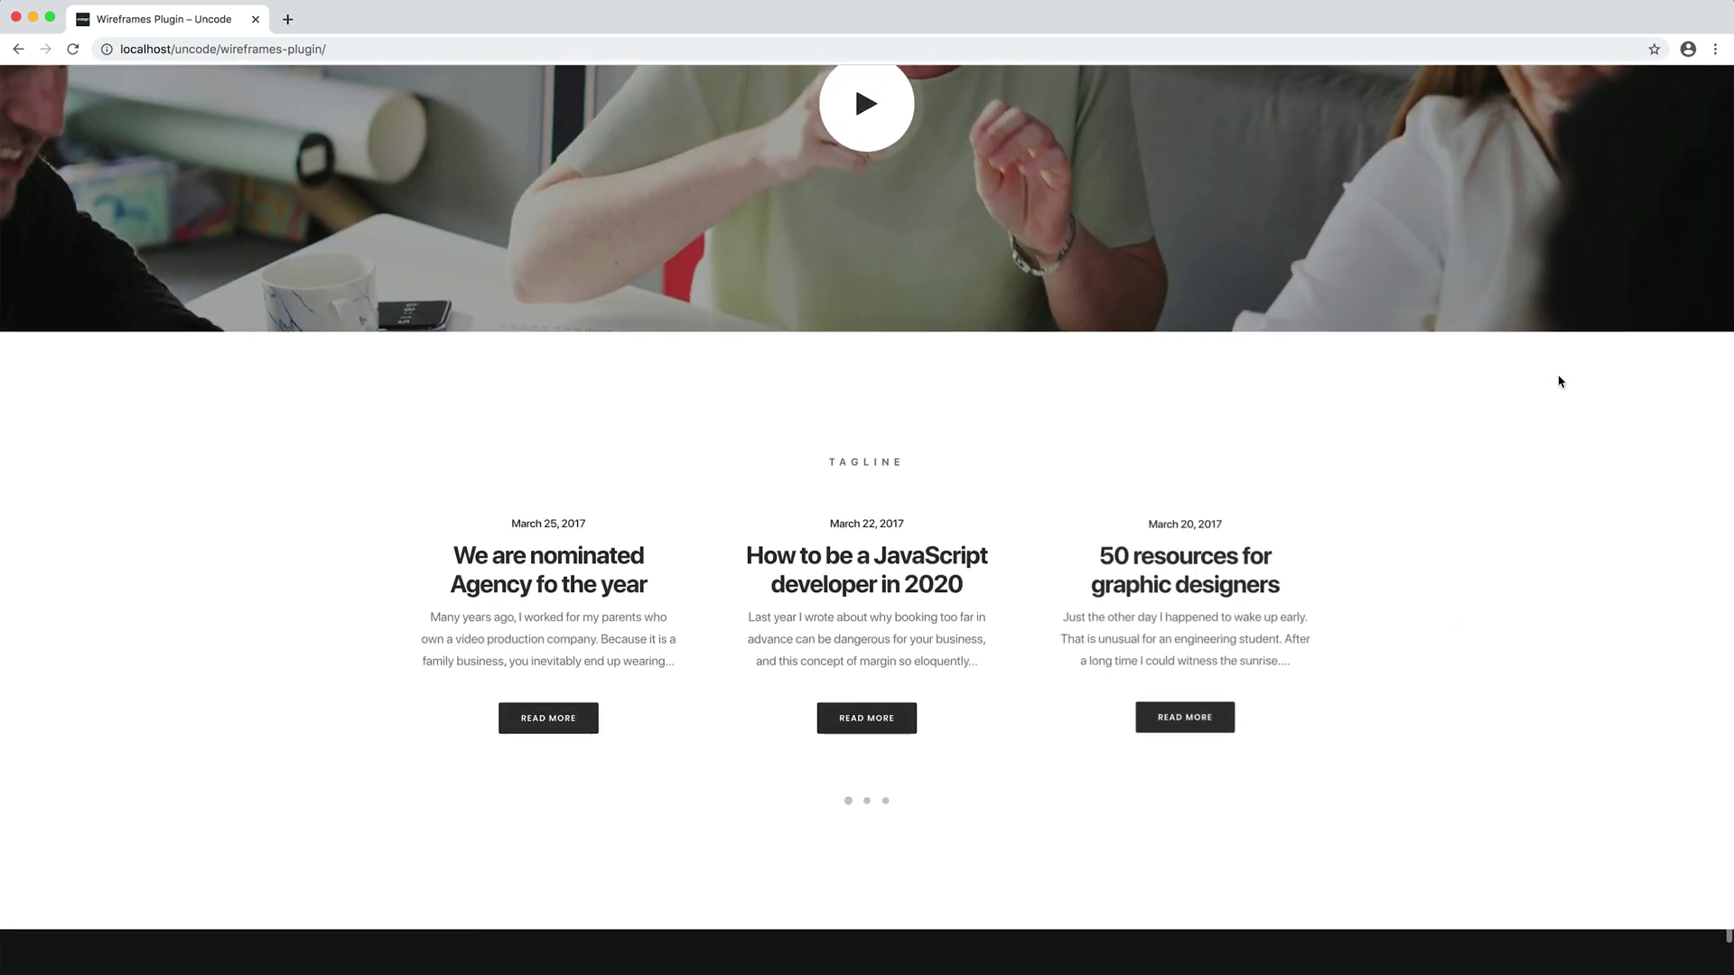
scroll(1558, 381, up, 8)
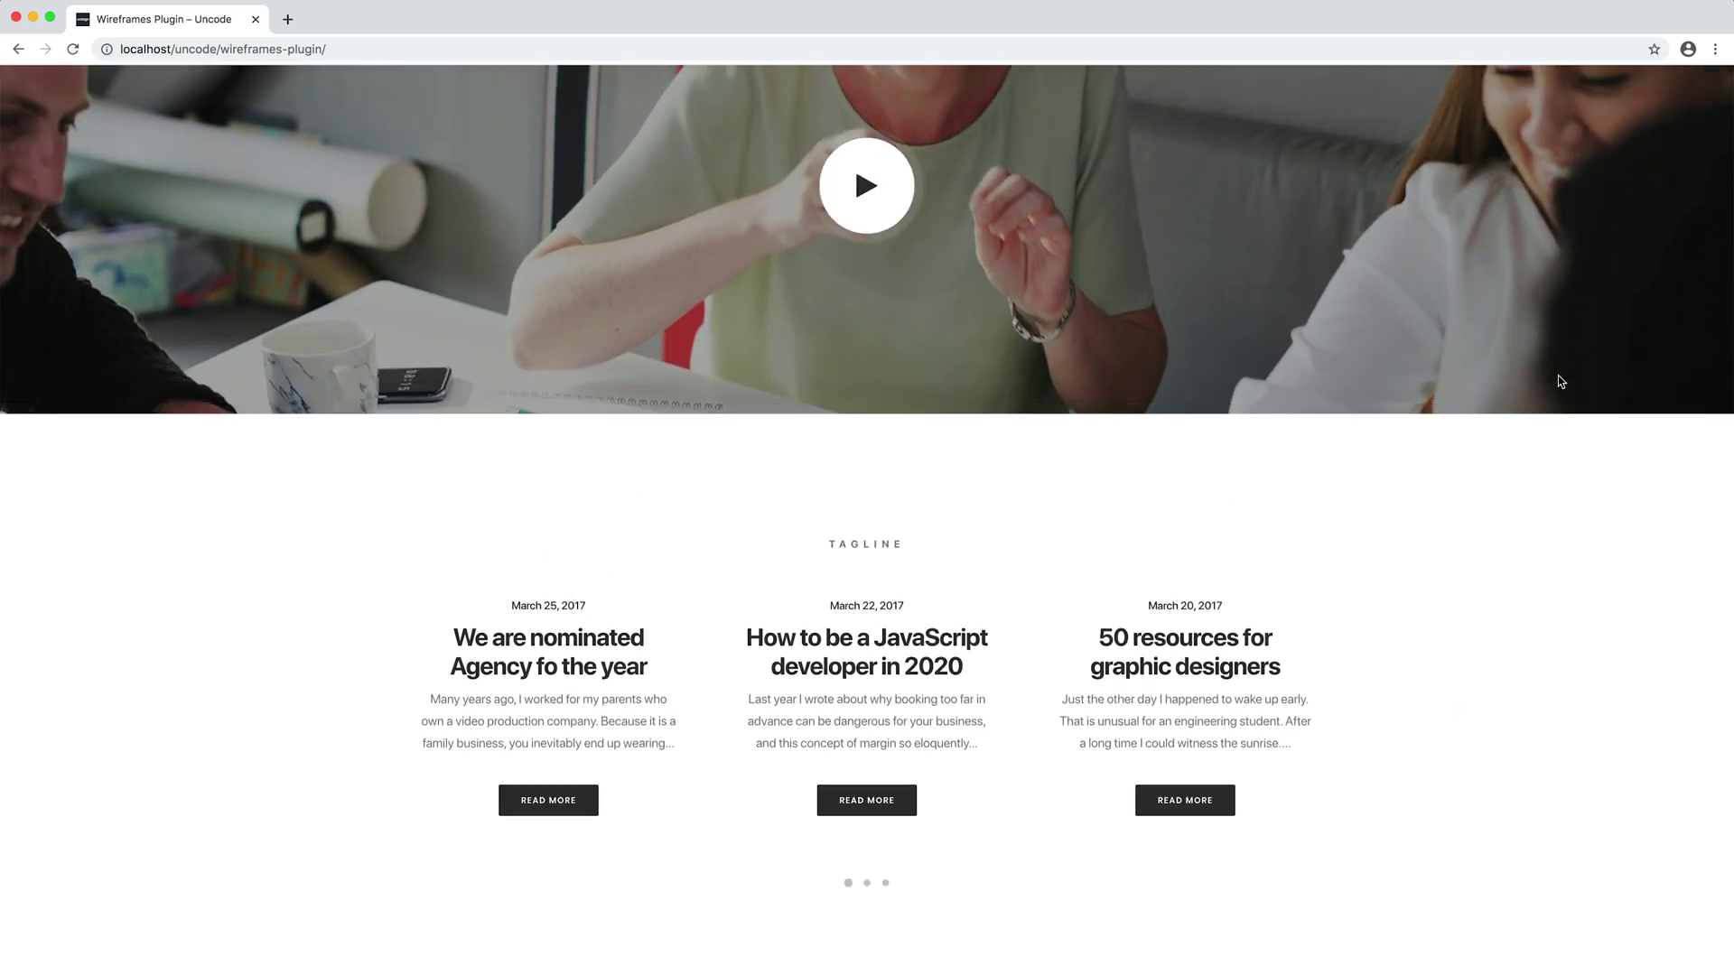
scroll(1558, 381, up, 12)
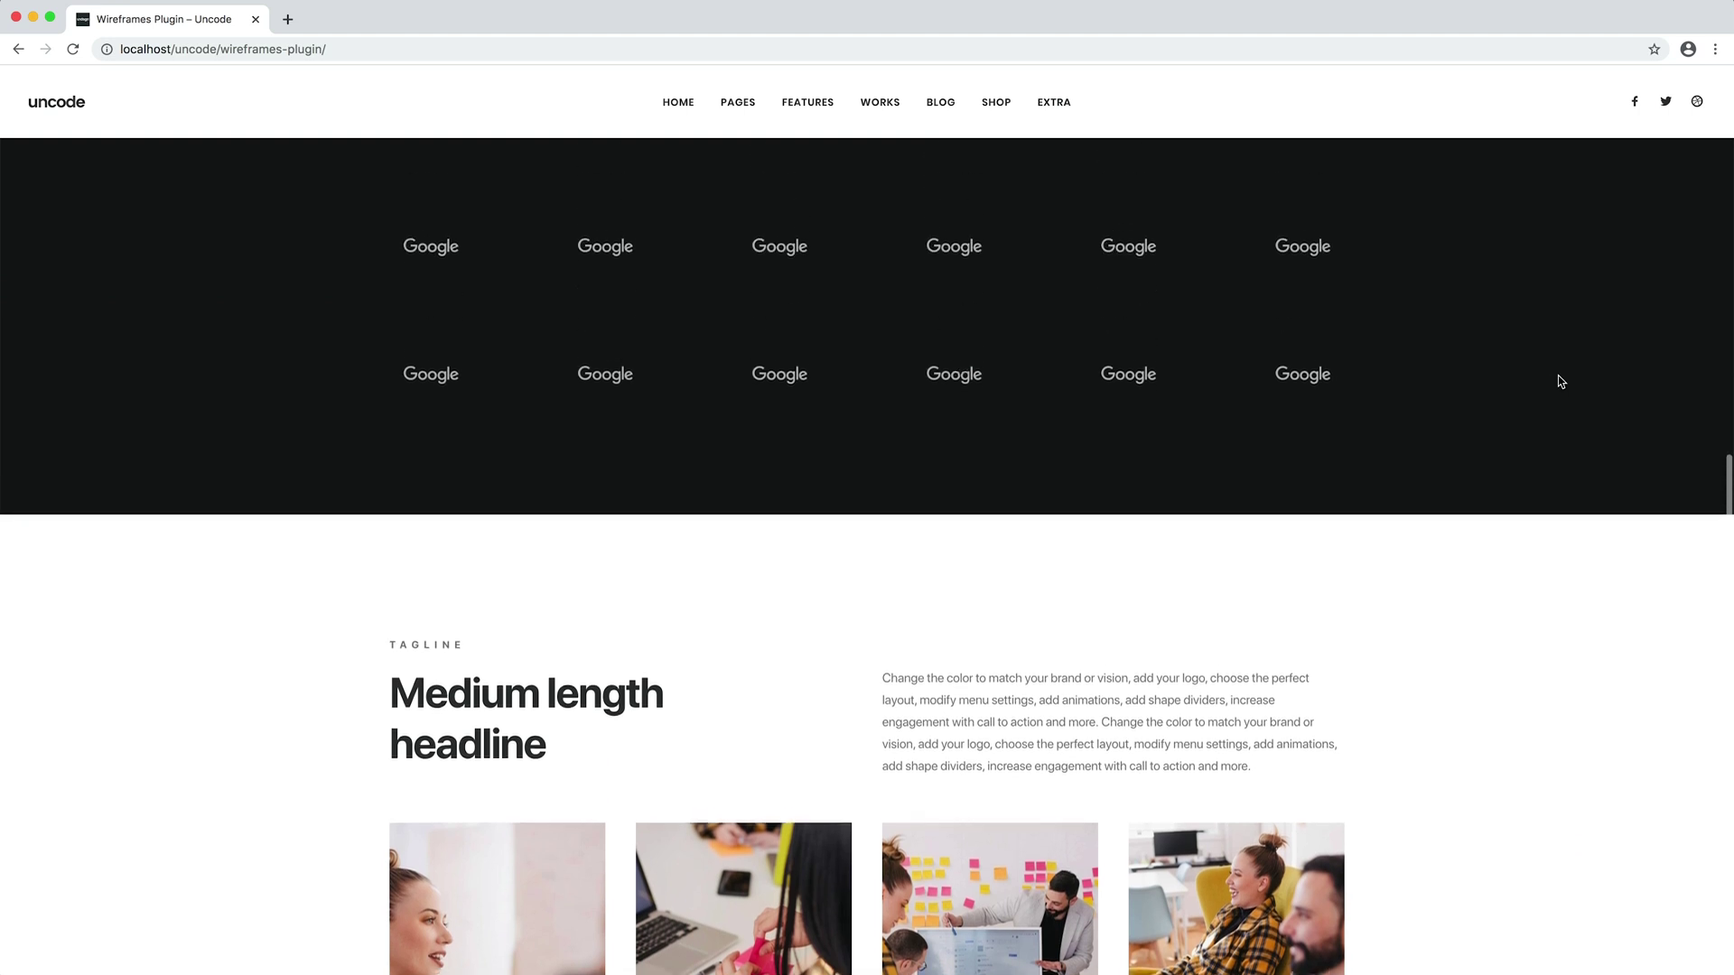
scroll(1558, 384, up, 11)
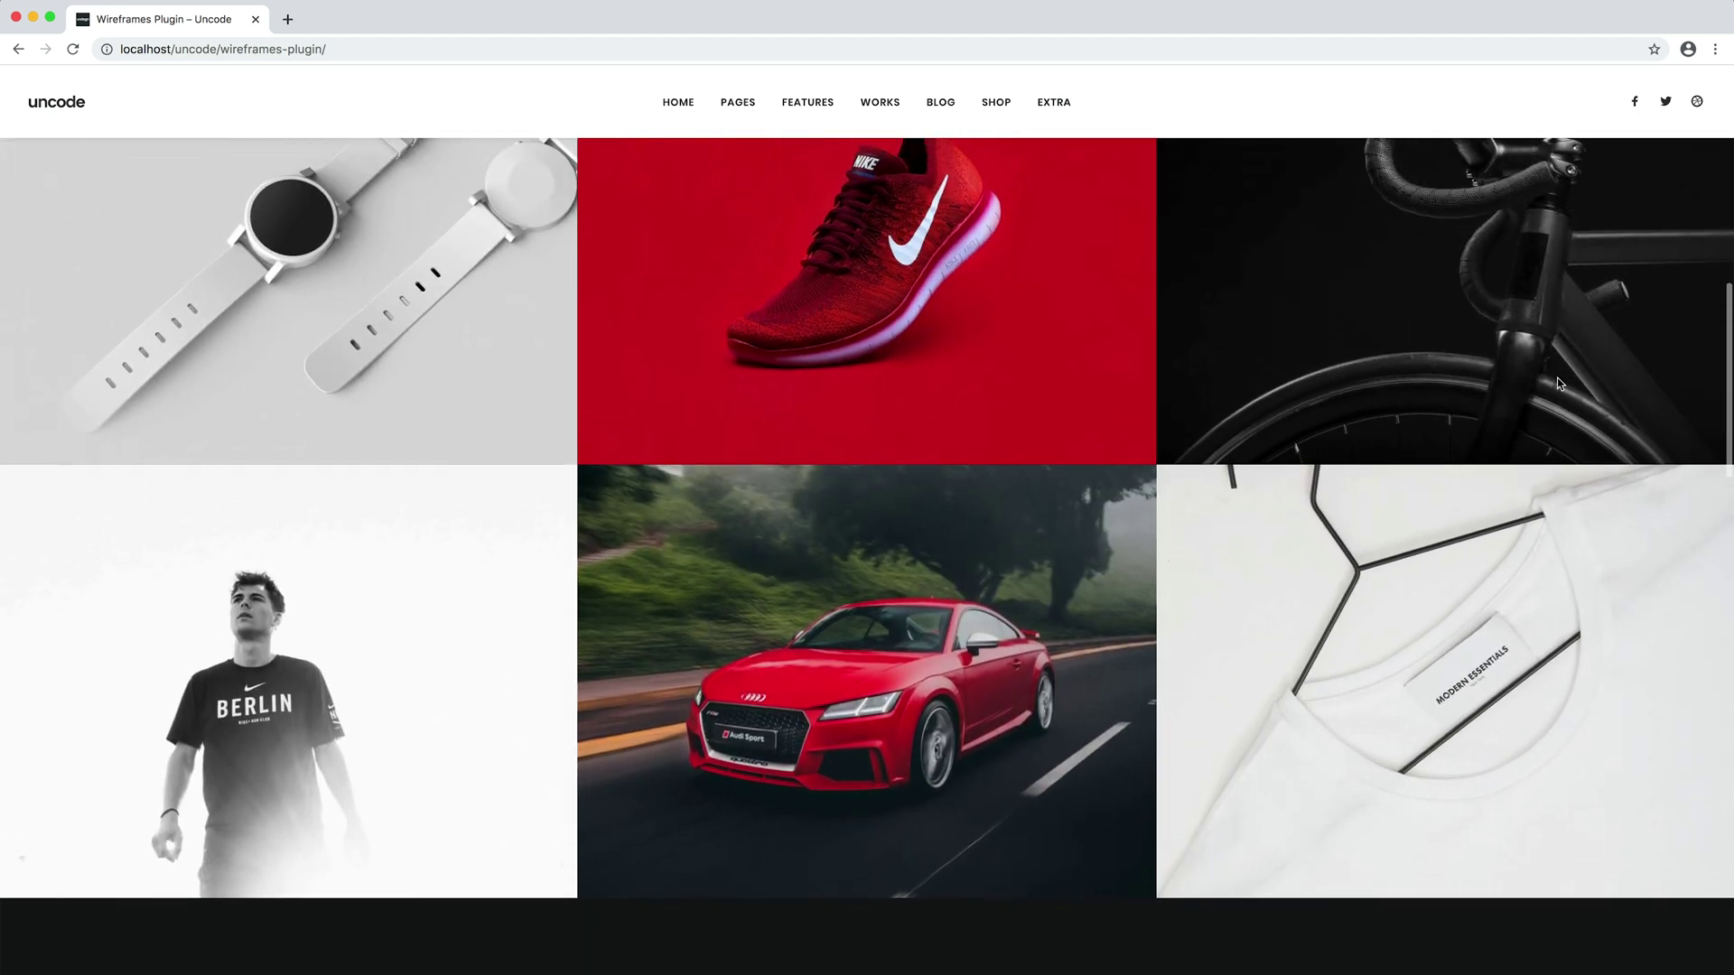
scroll(1561, 384, up, 3)
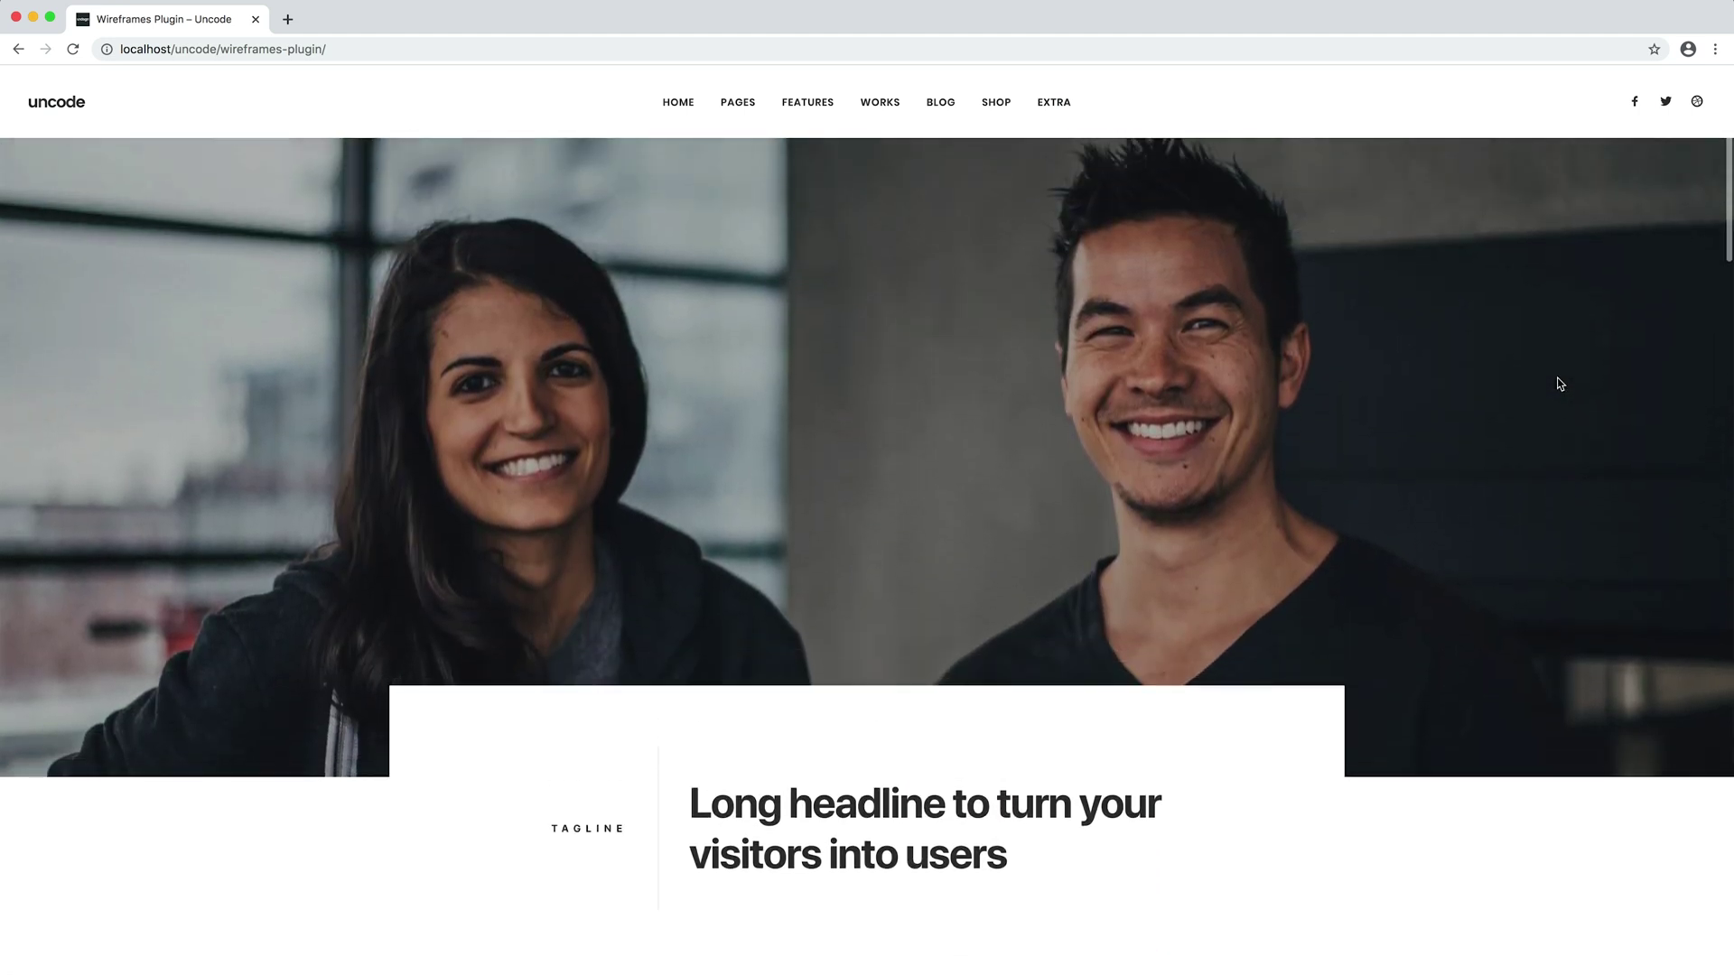